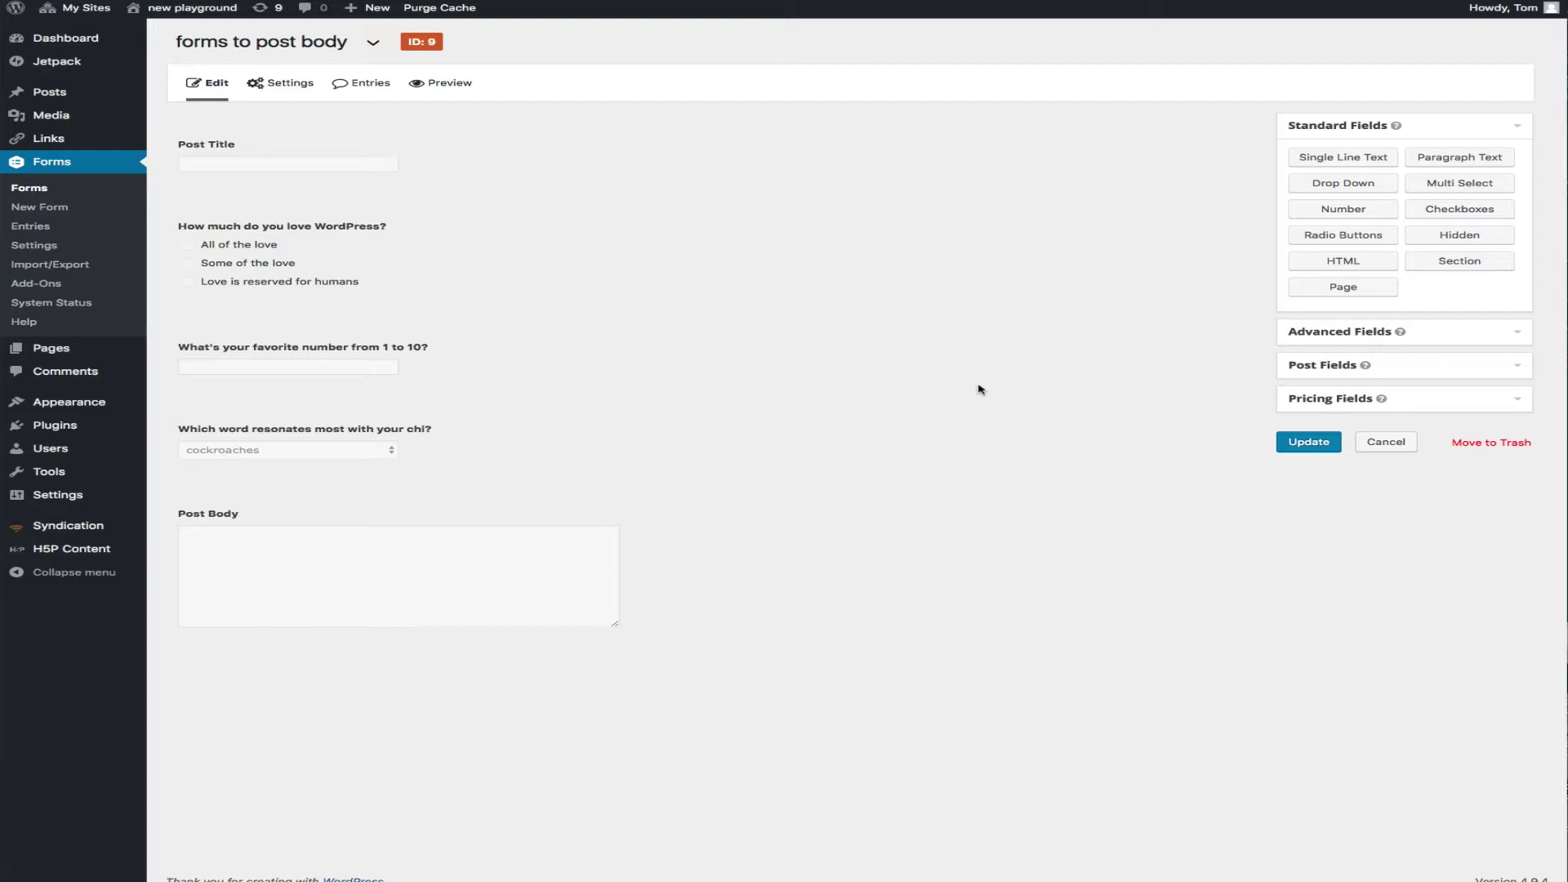
Open the Post Title field's general settings and examine its content template and the merge tags available for it.
mouse_move(570, 151)
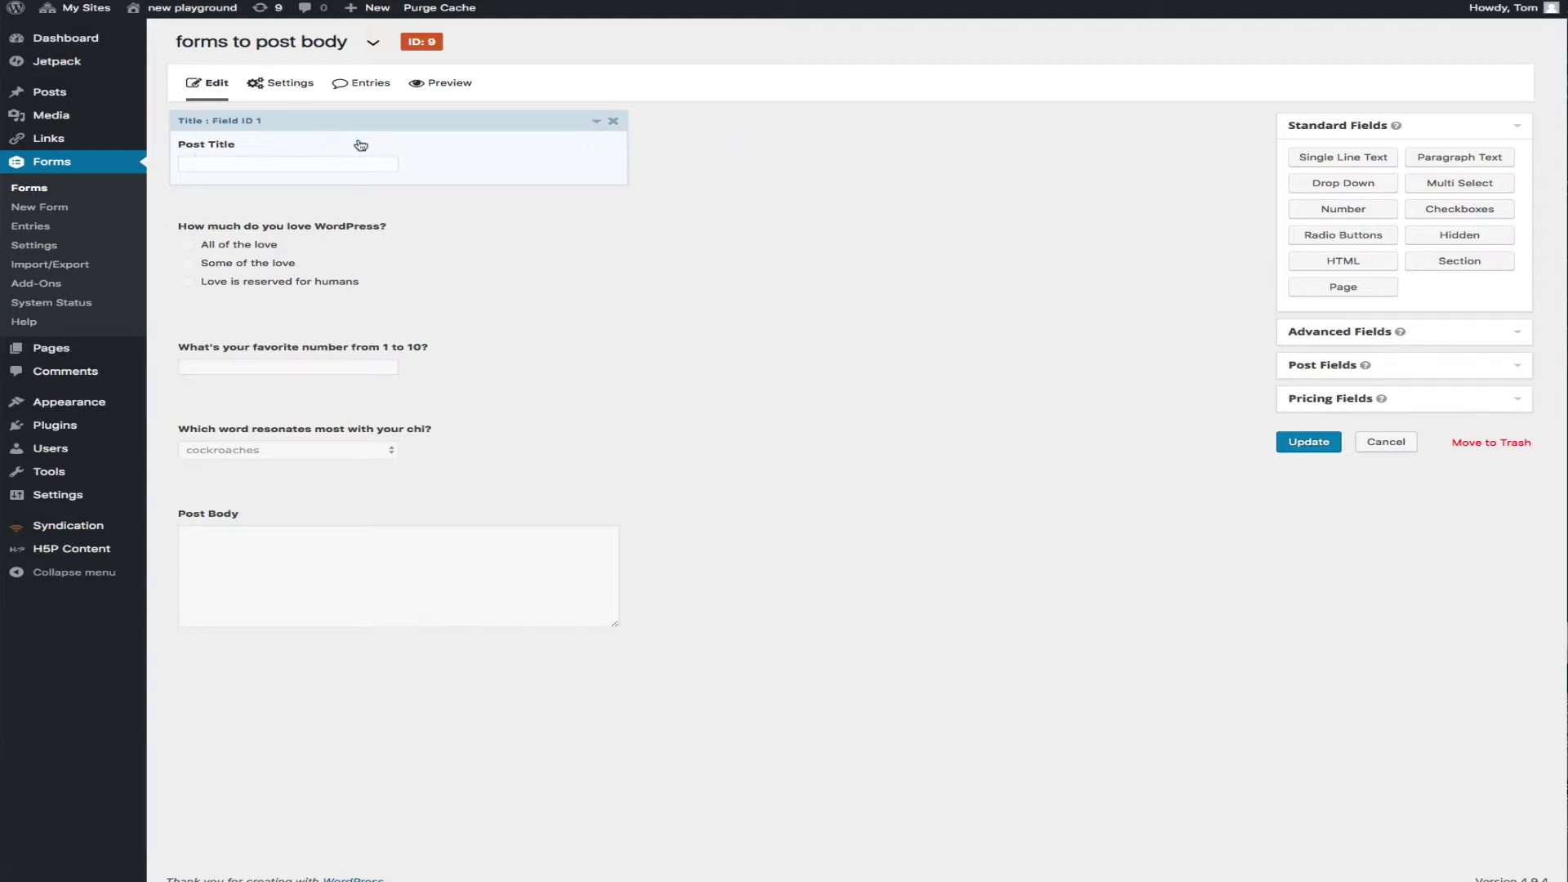
left_click(1449, 365)
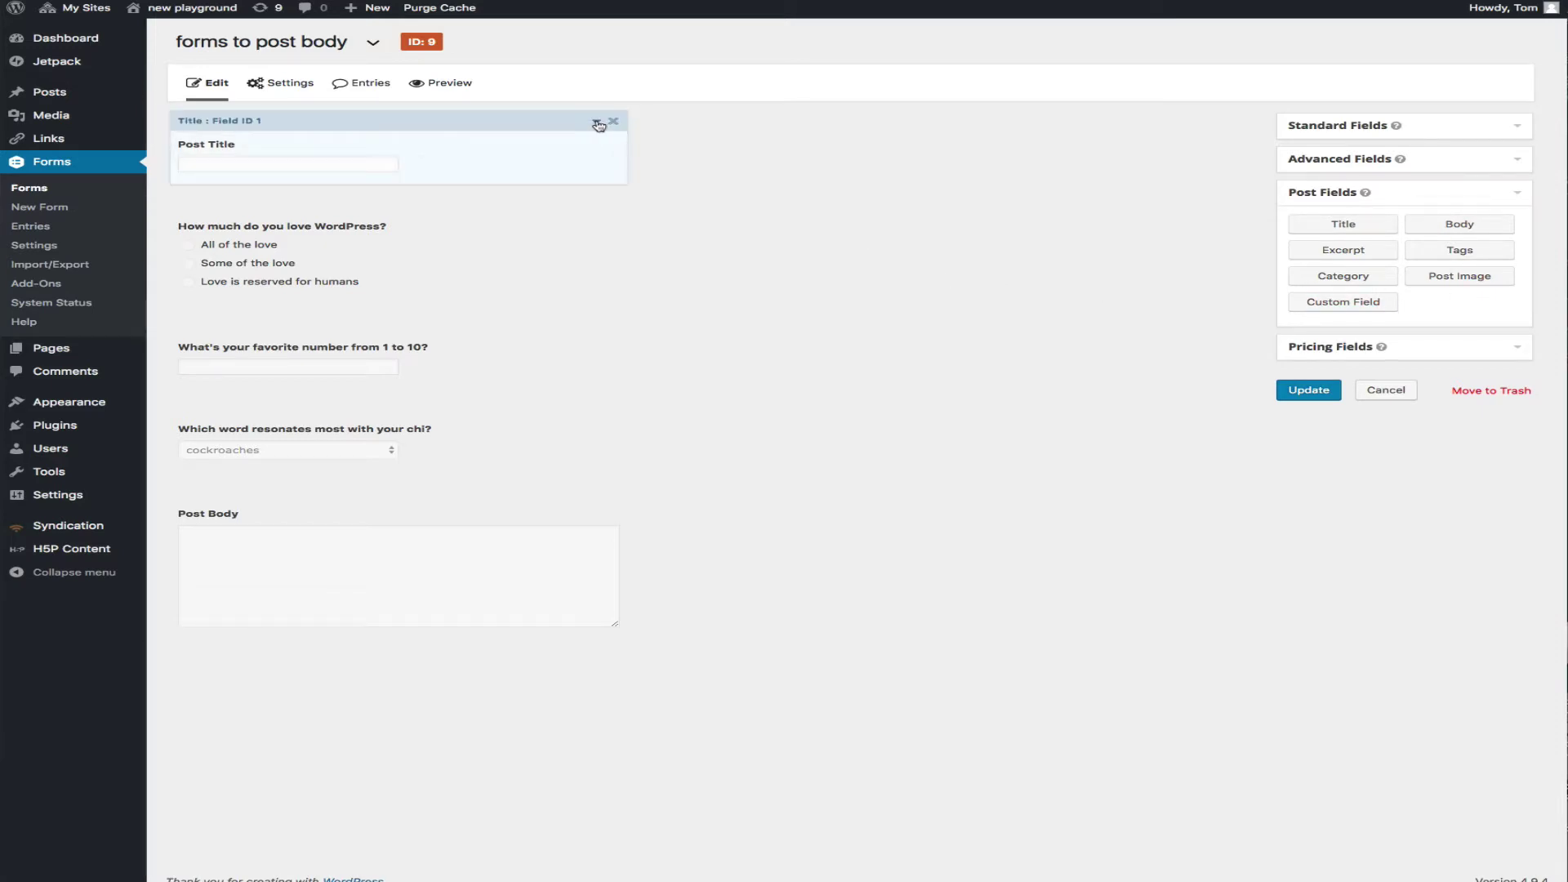
left_click(599, 124)
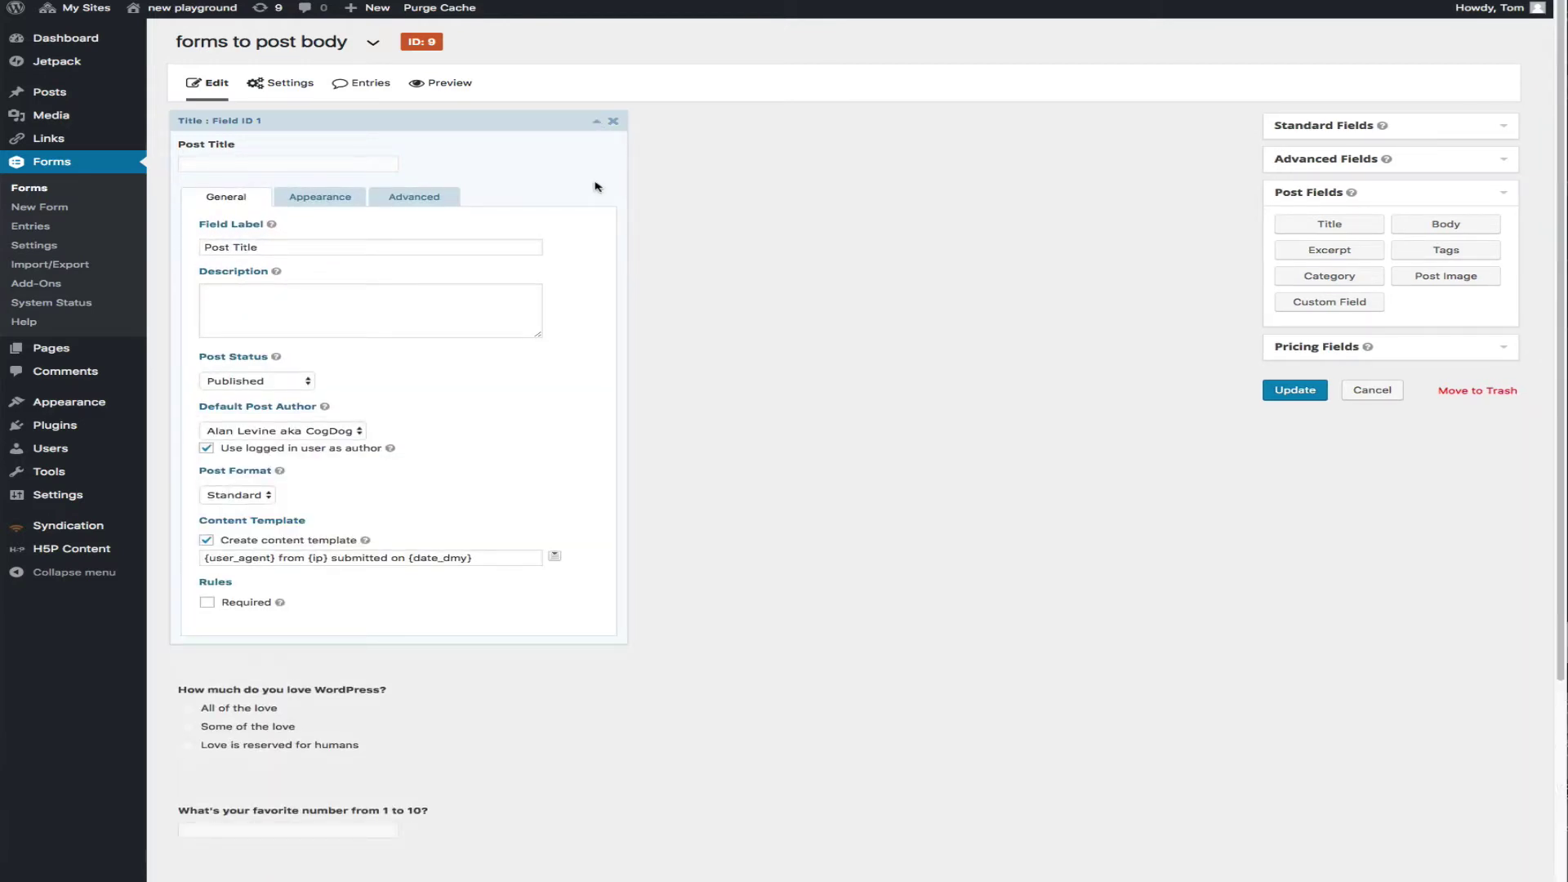
scroll(594, 186, "down", 1)
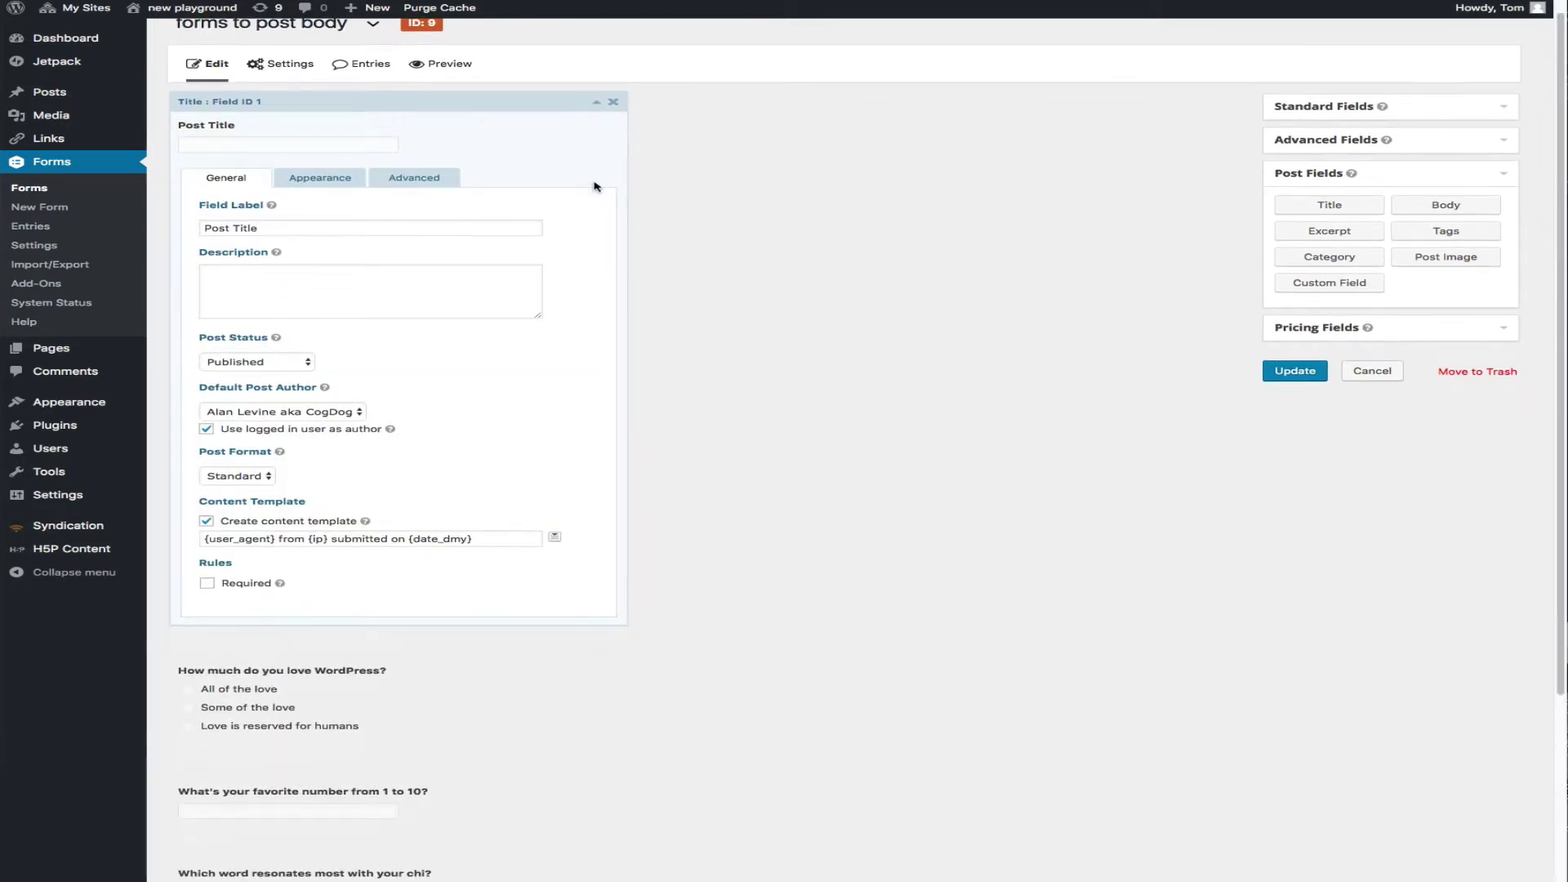
left_click(503, 537)
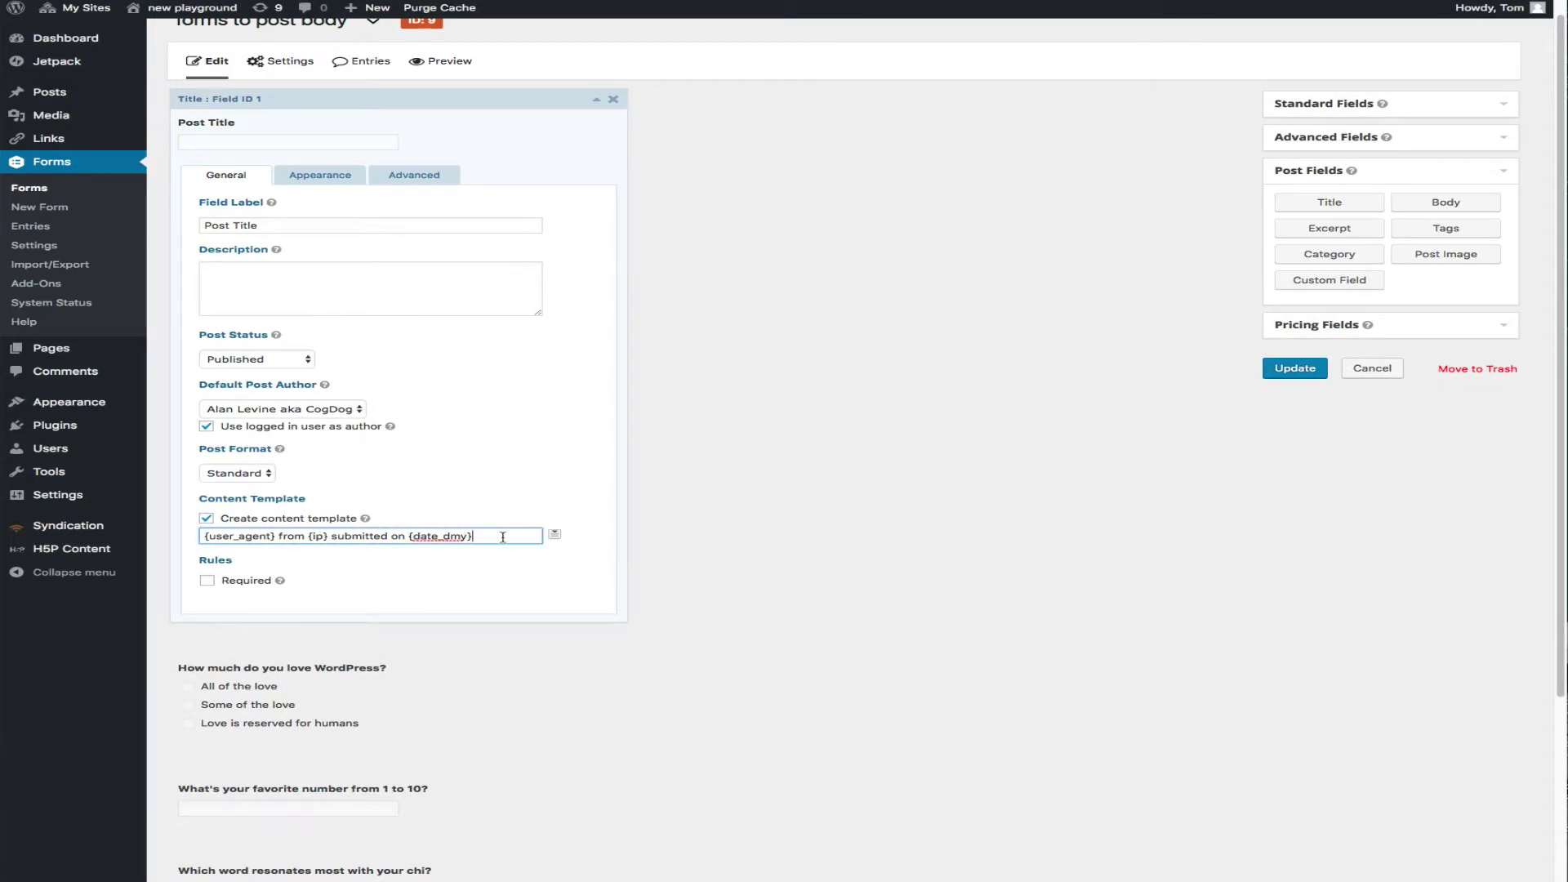
triple_click(503, 536)
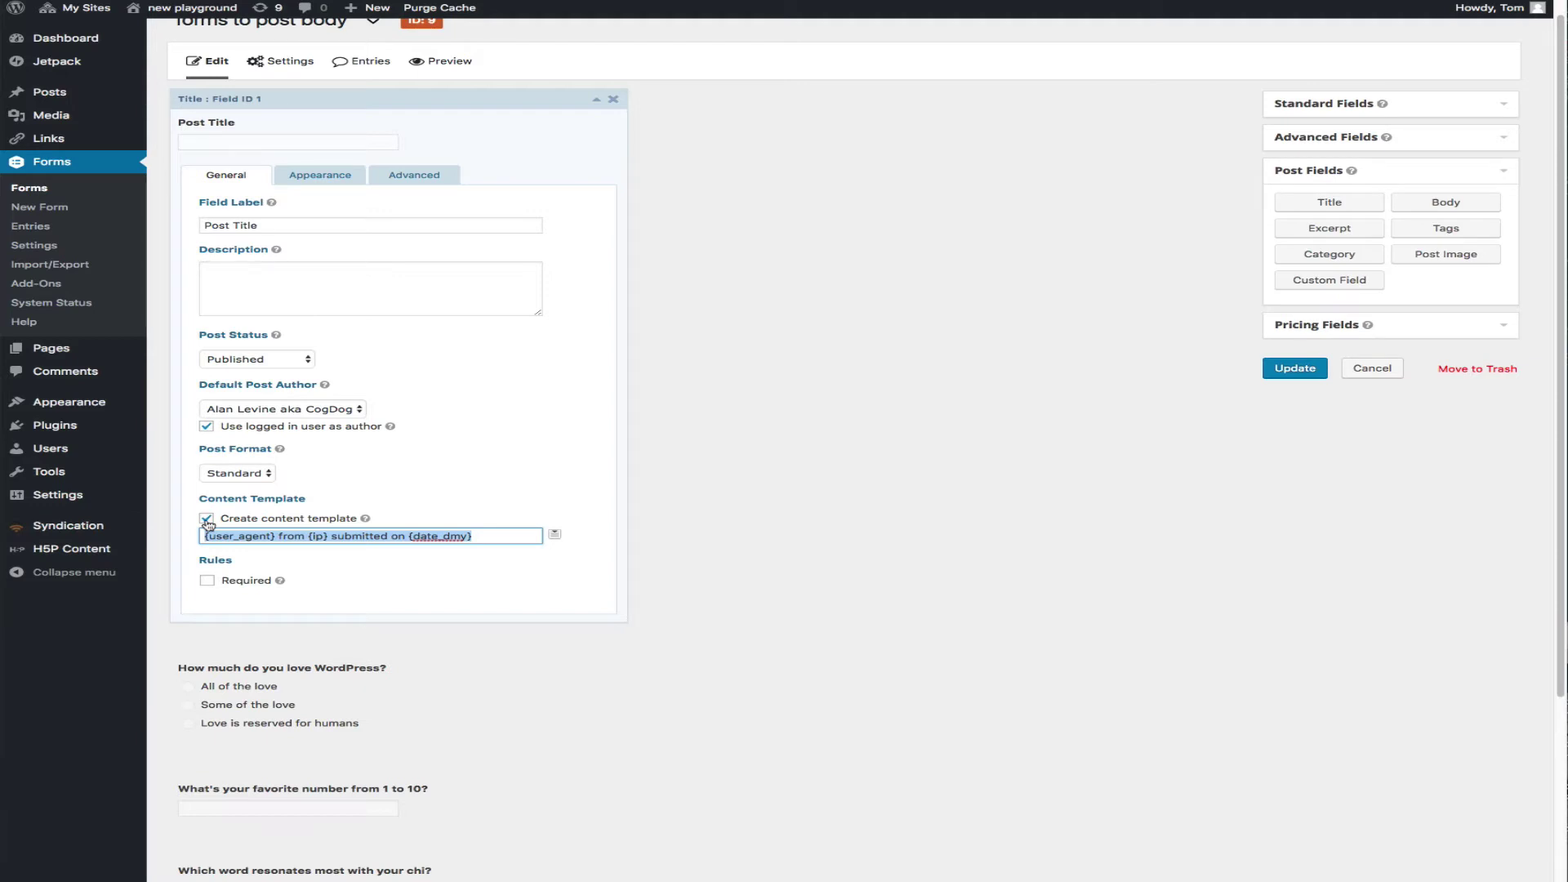
left_click(555, 534)
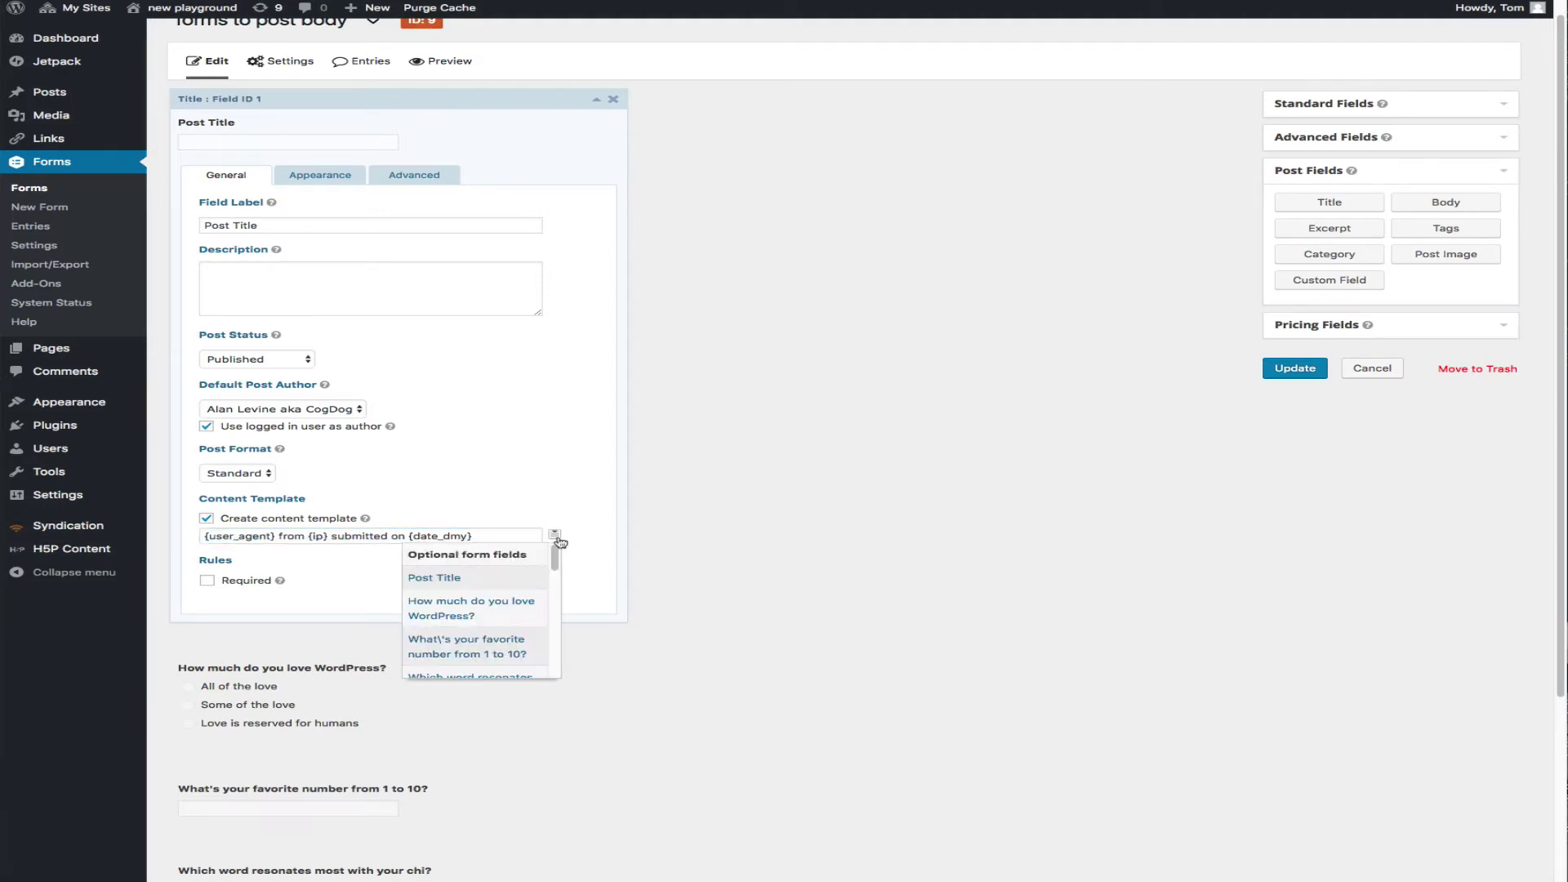
left_click(497, 537)
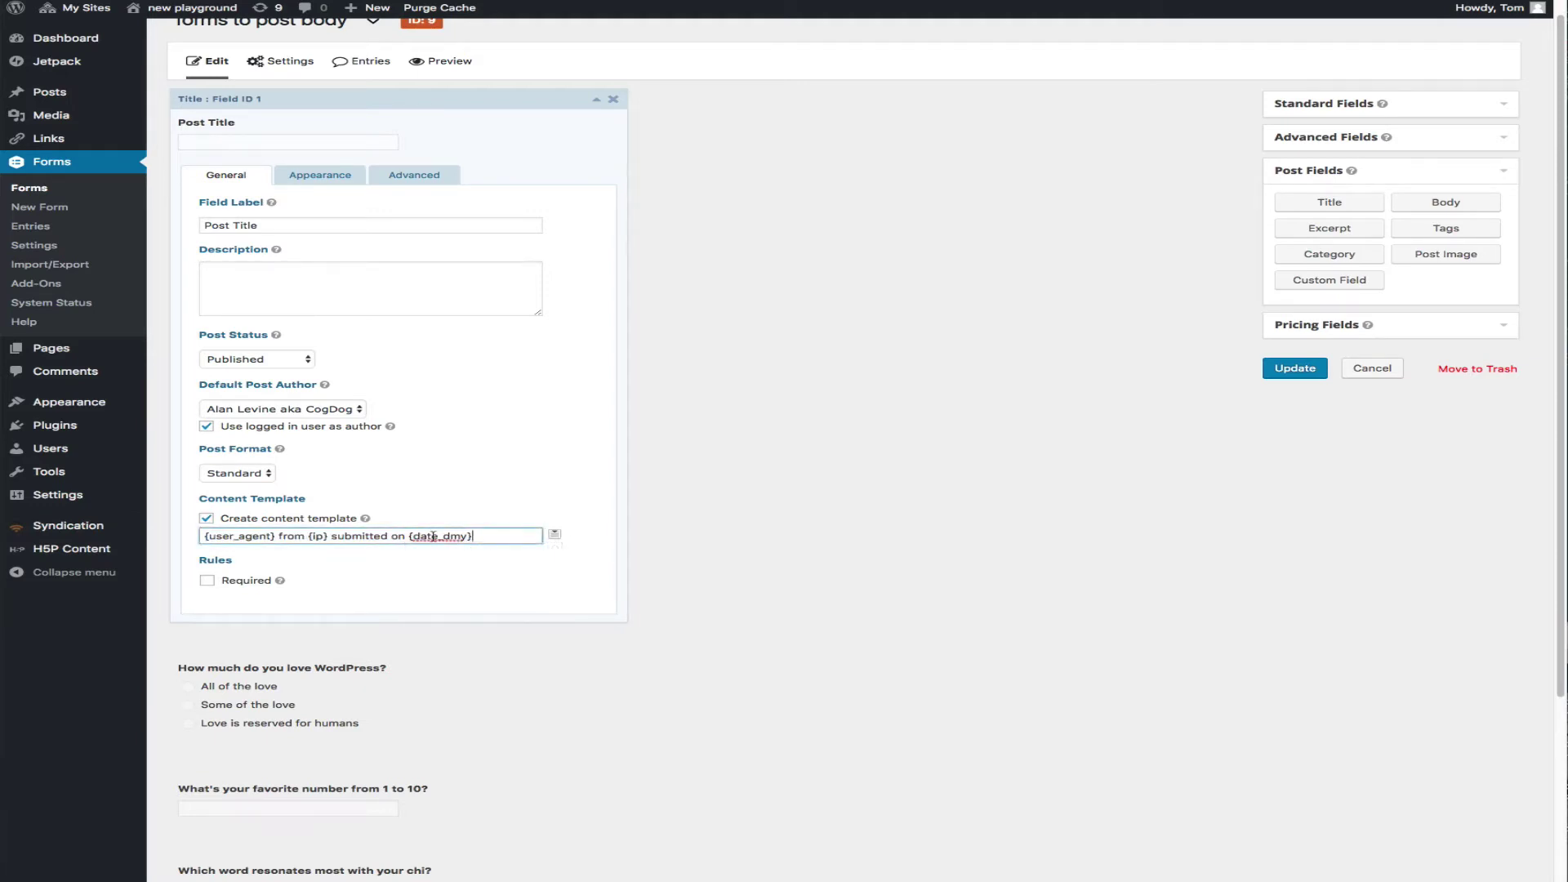
left_click_drag(277, 537, 176, 540)
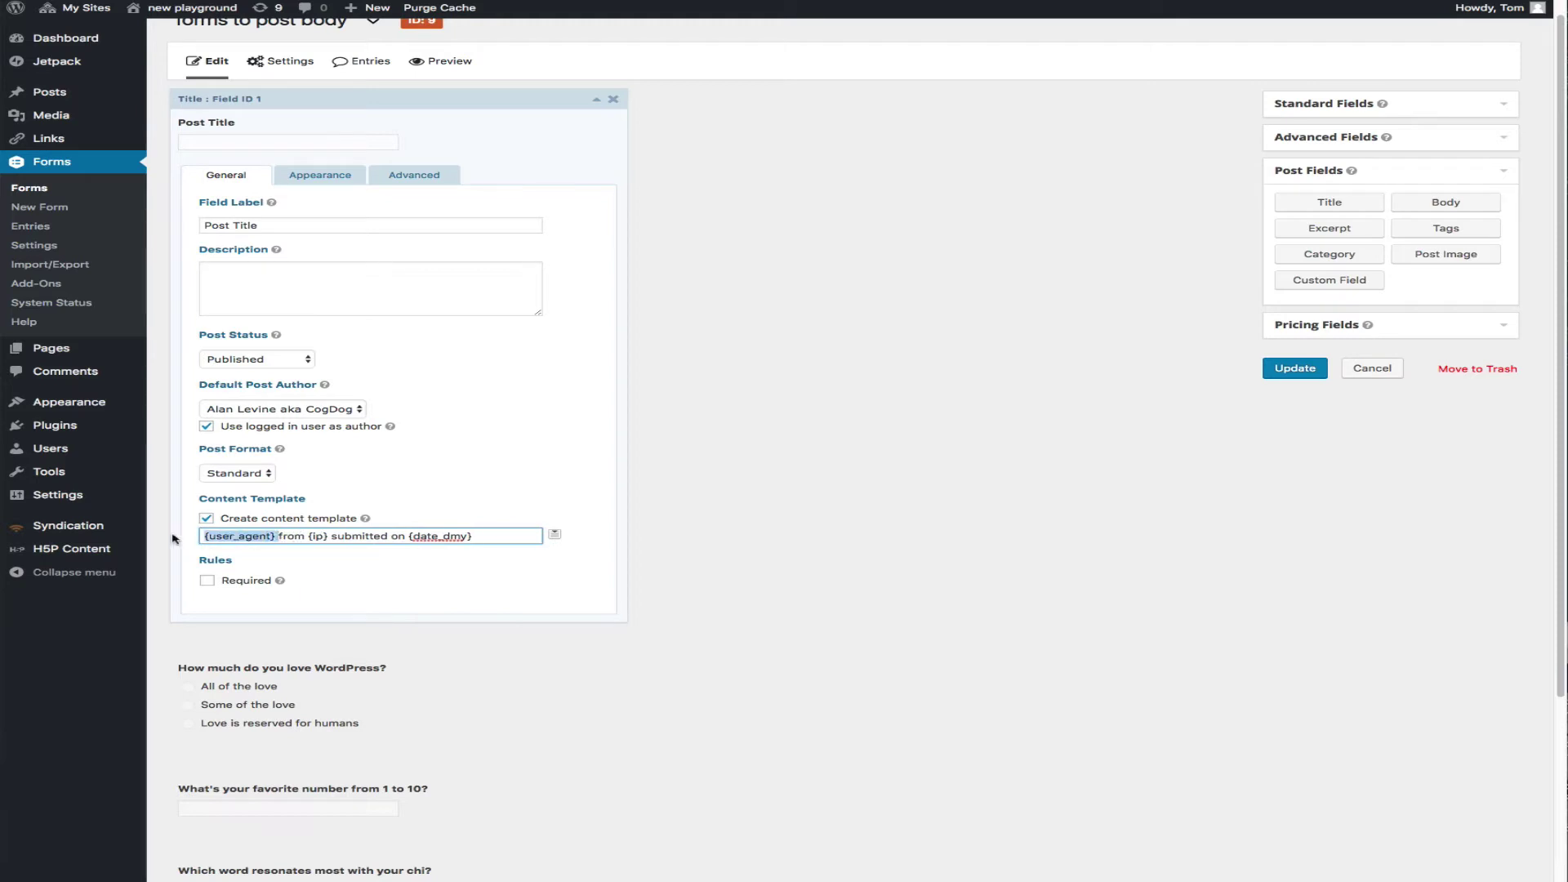
double_click(287, 537)
Review the Post Title field's advanced settings for default value and visibility, and collapse the field.
left_click(426, 178)
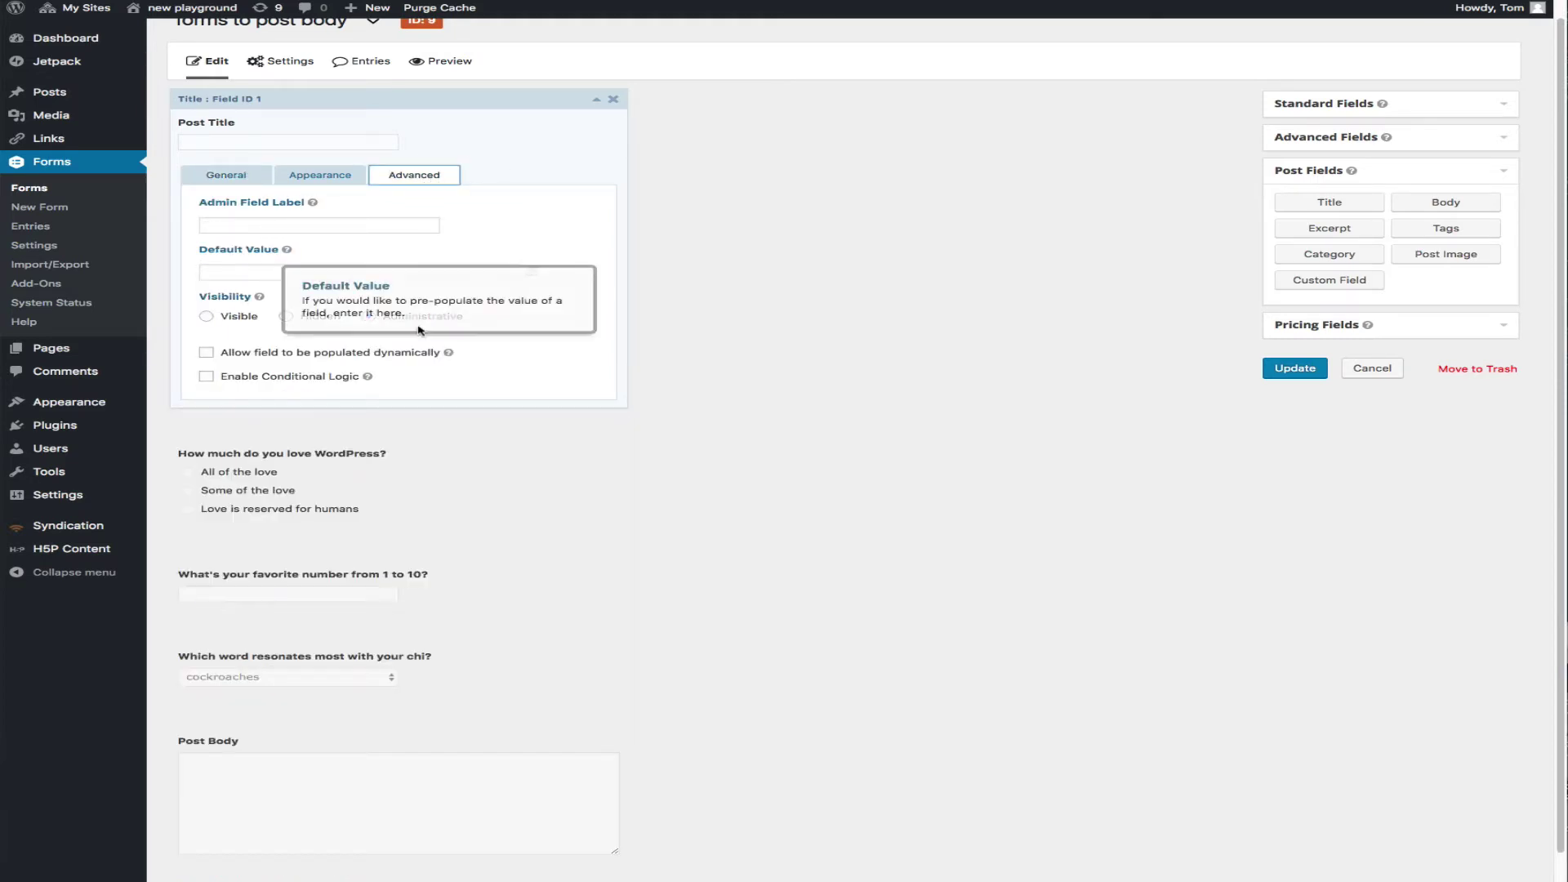
mouse_move(286, 249)
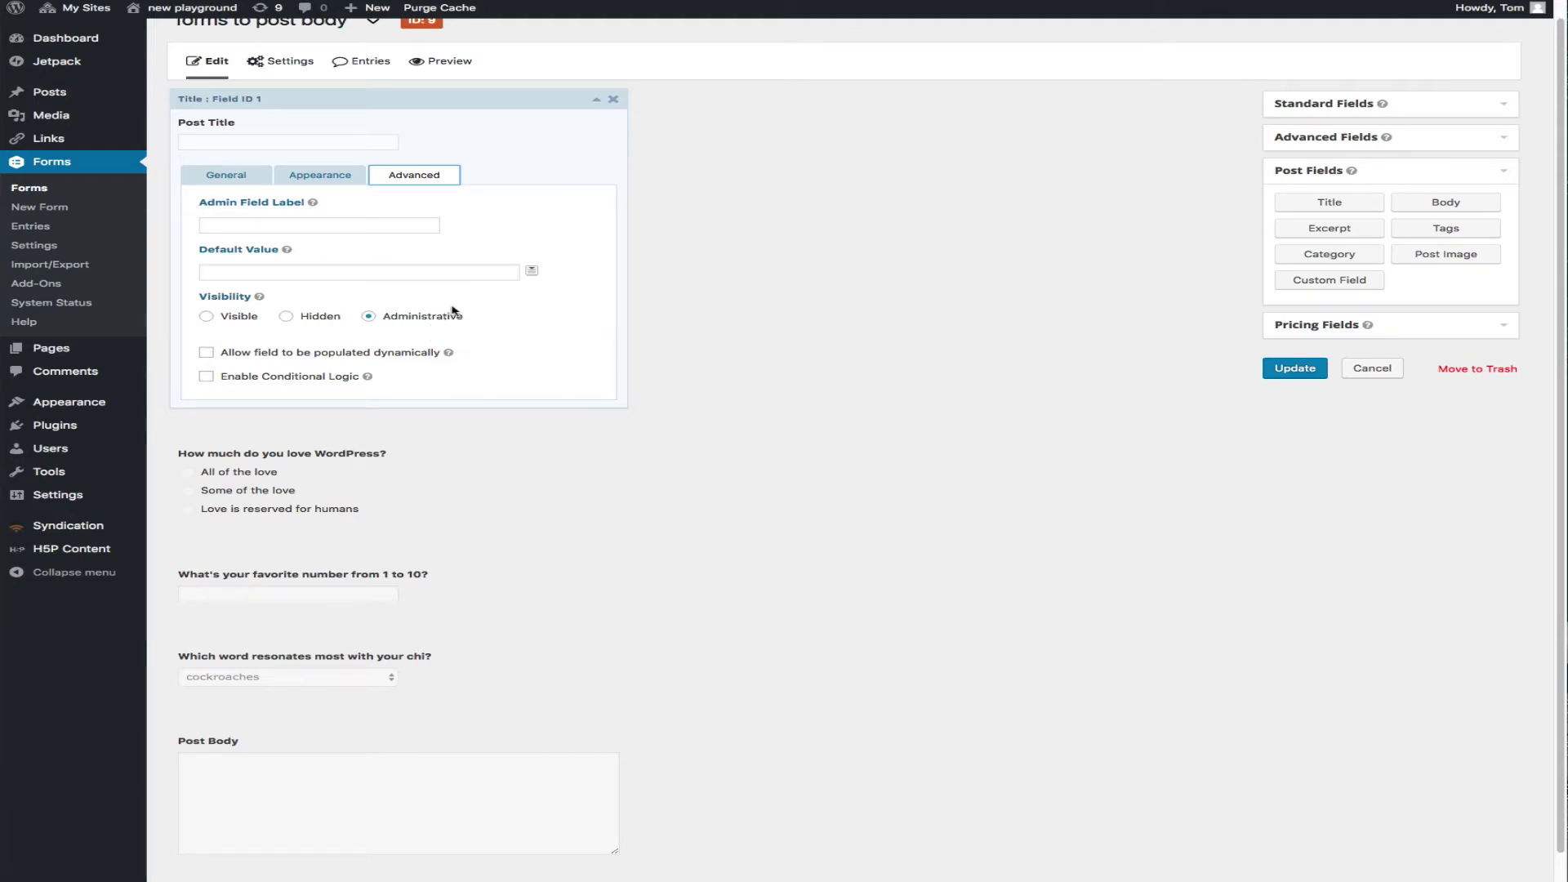
left_click(596, 102)
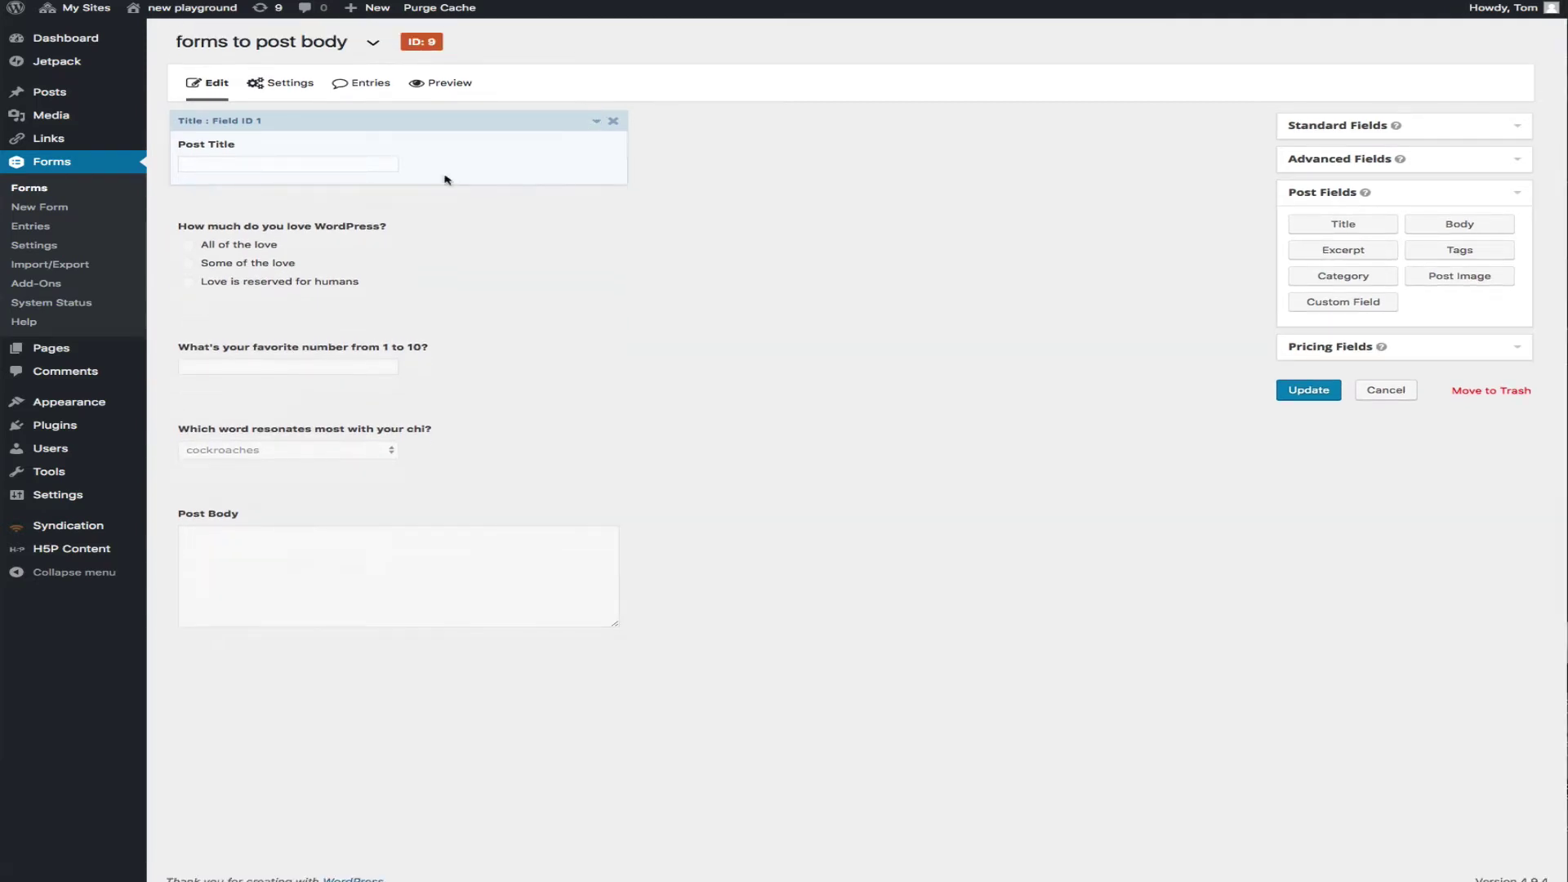
Open the "How much do you love WordPress?" radio field and compare its choices with values hidden and shown.
left_click(449, 233)
left_click(539, 205)
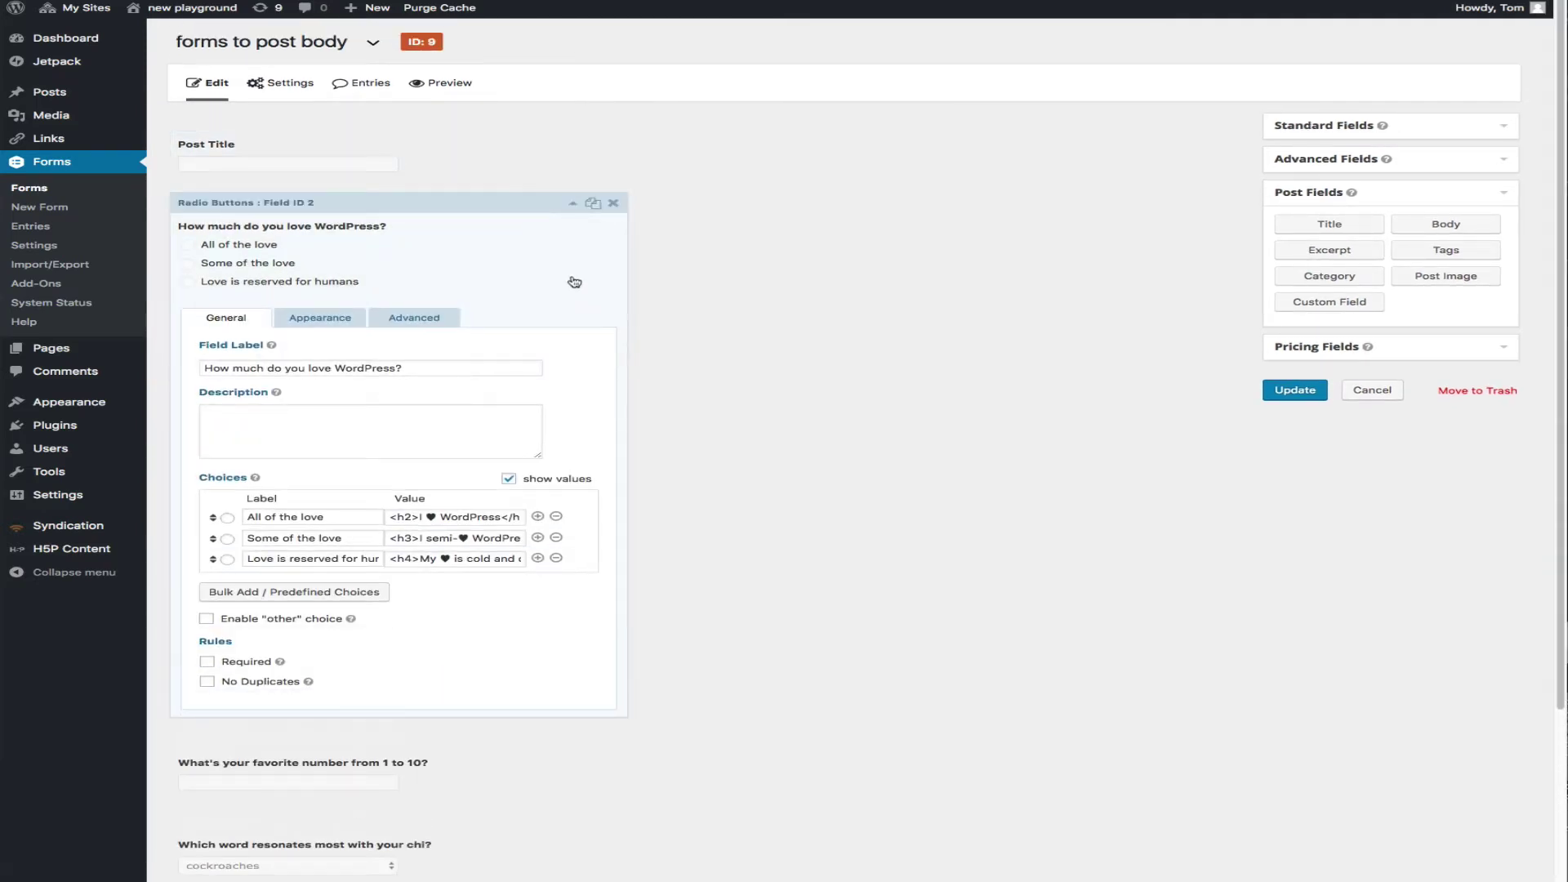
left_click(1349, 125)
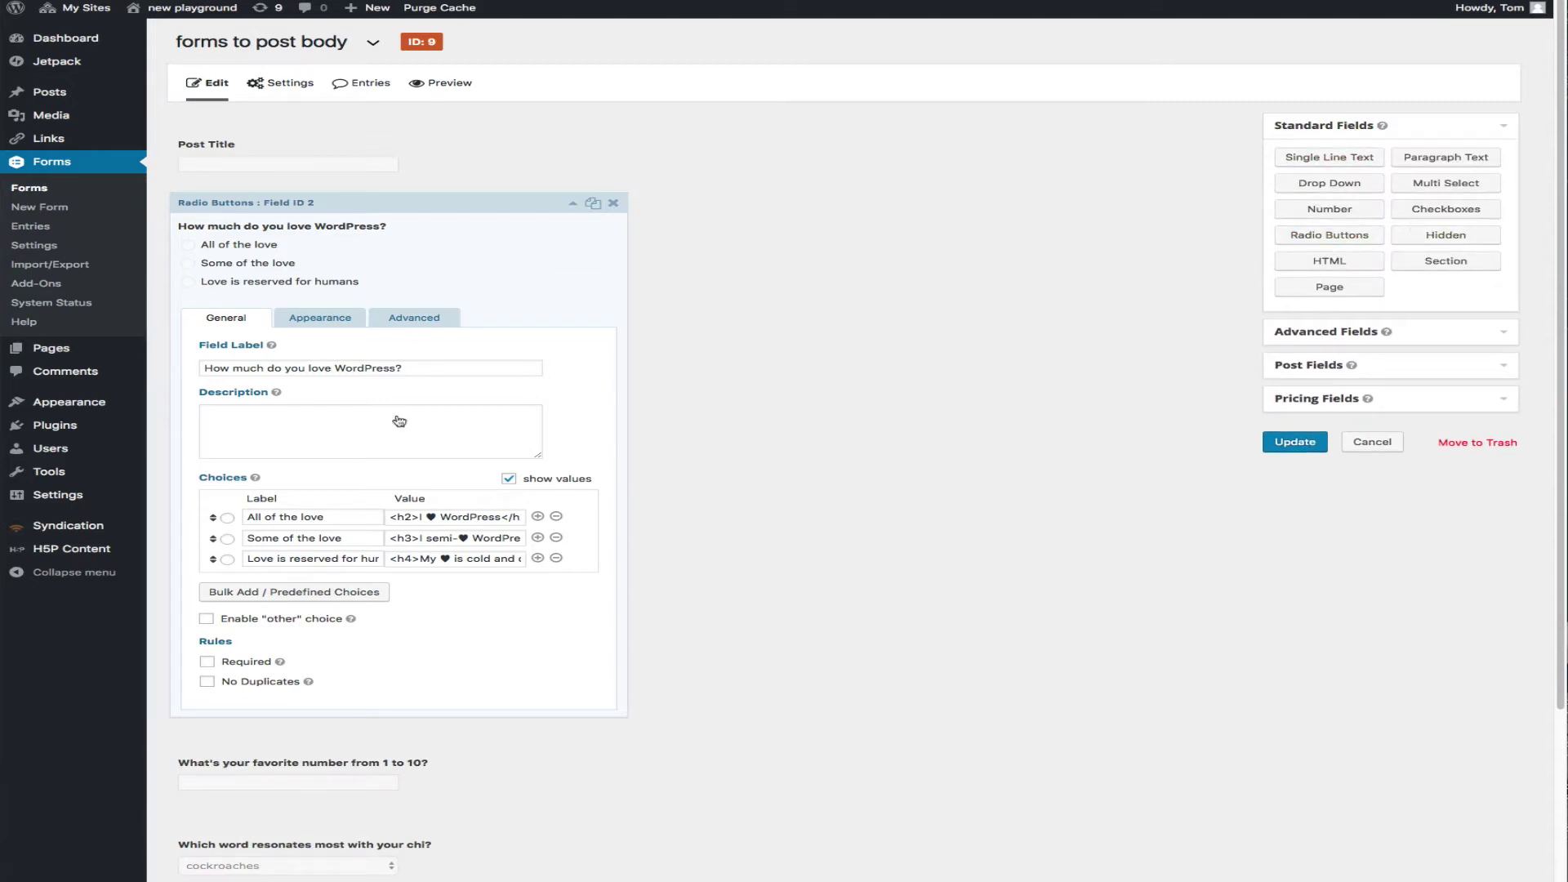
left_click(508, 478)
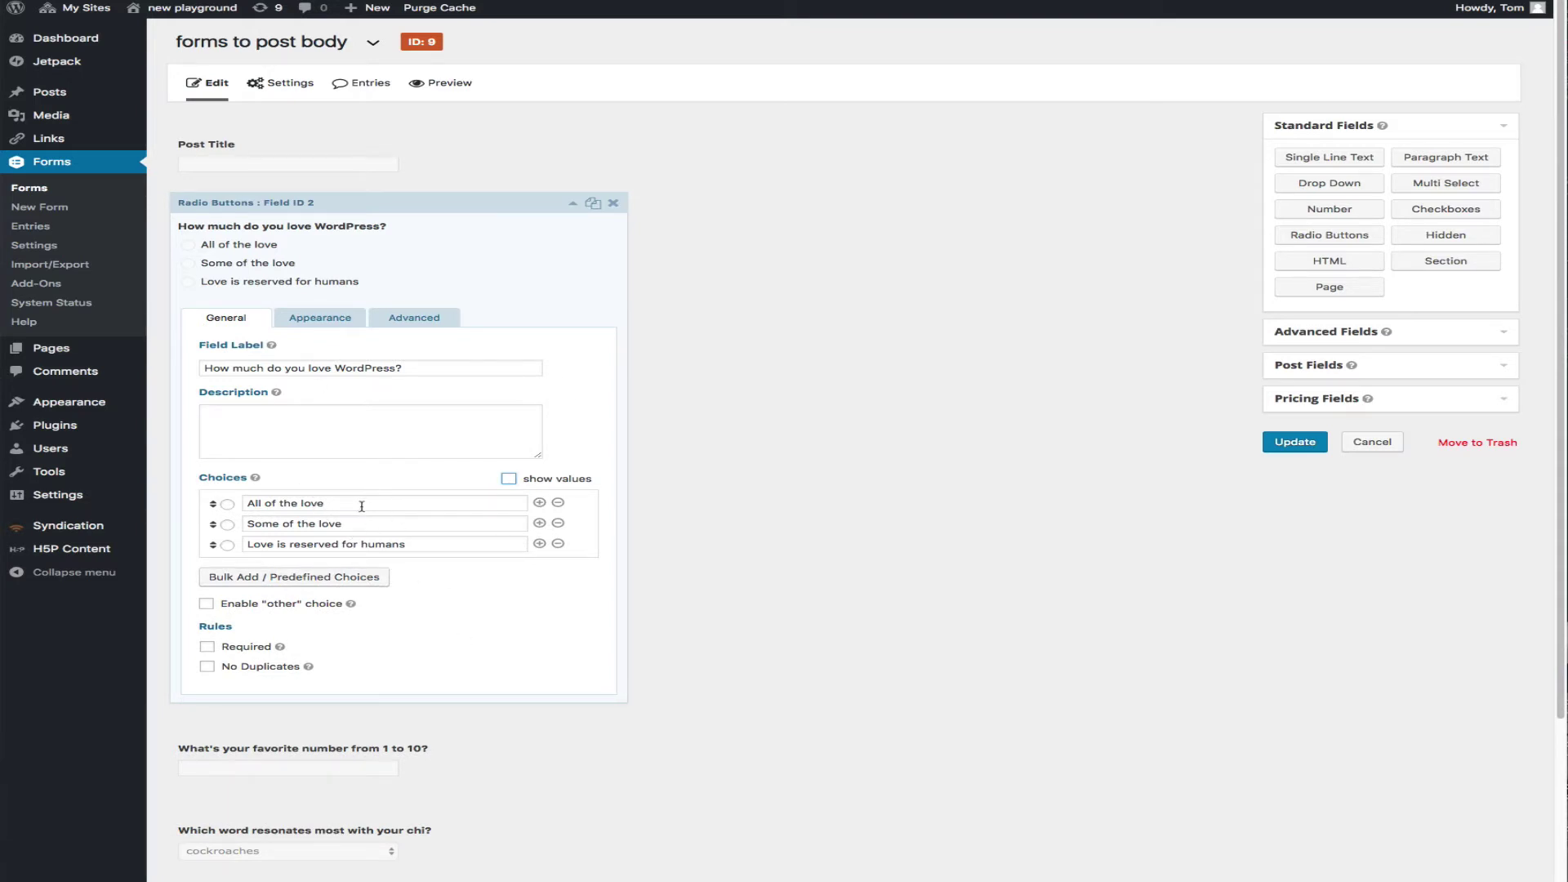
left_click(508, 478)
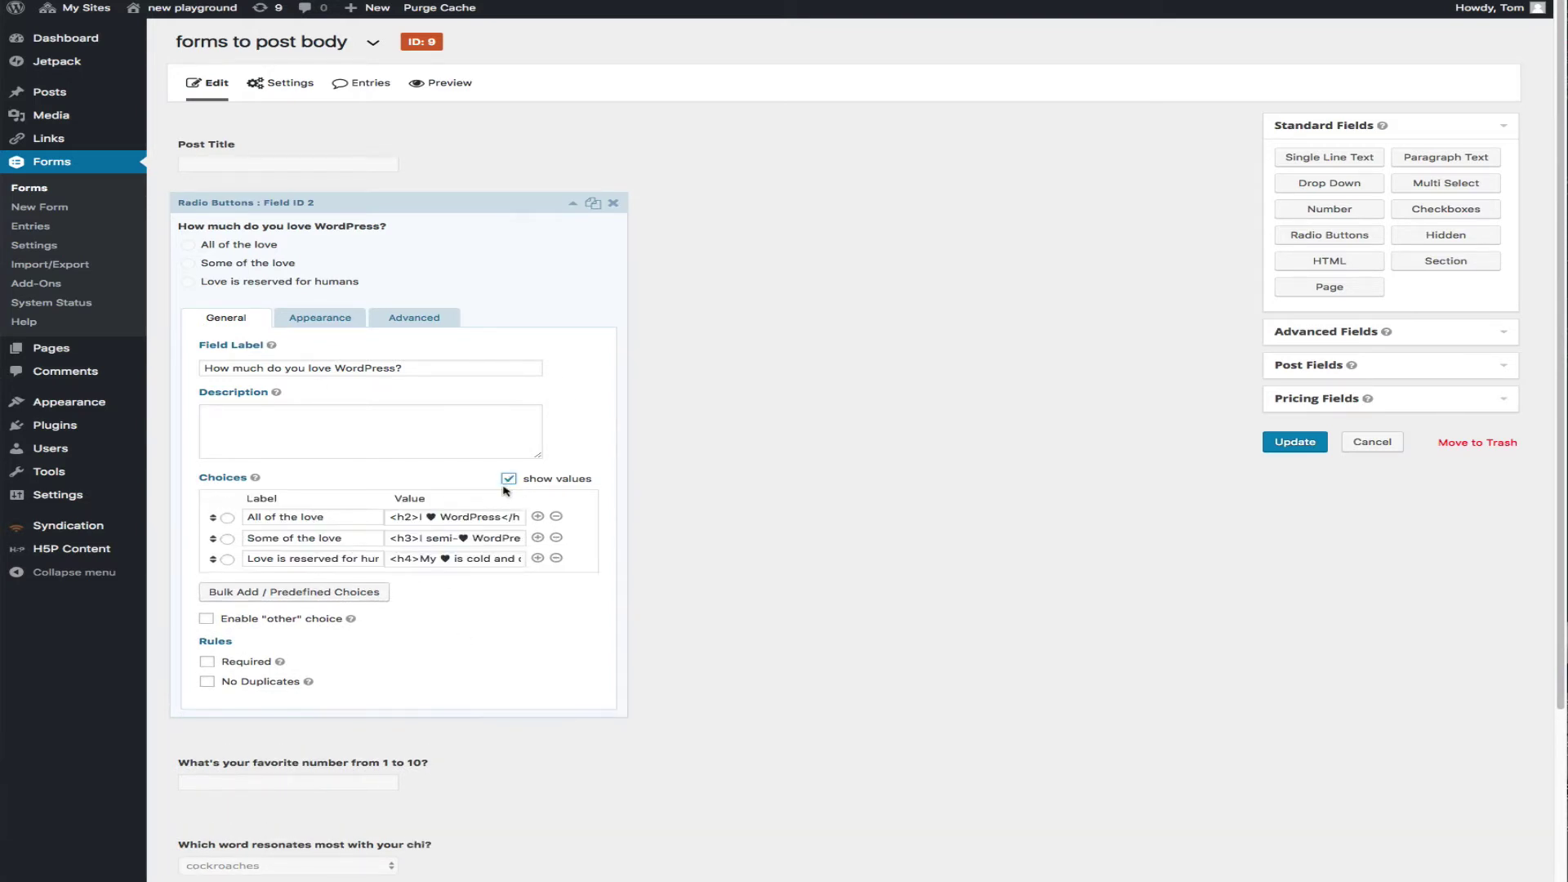
Inspect the HTML value behind the "All of the love" choice, toggle the values display once more, and collapse the field.
left_click(475, 517)
triple_click(476, 517)
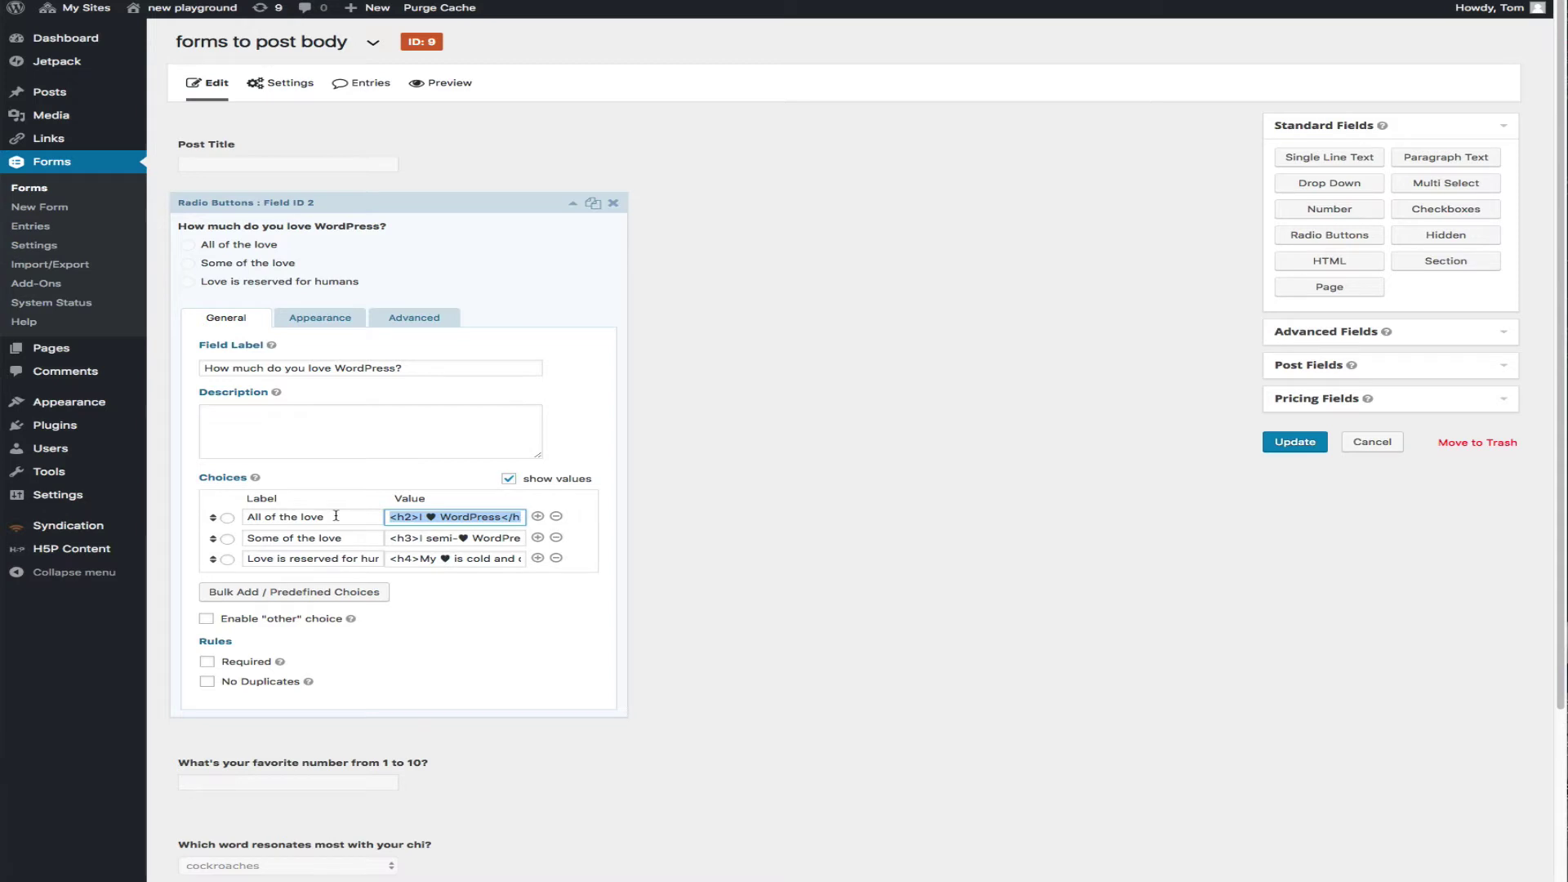
left_click(431, 517)
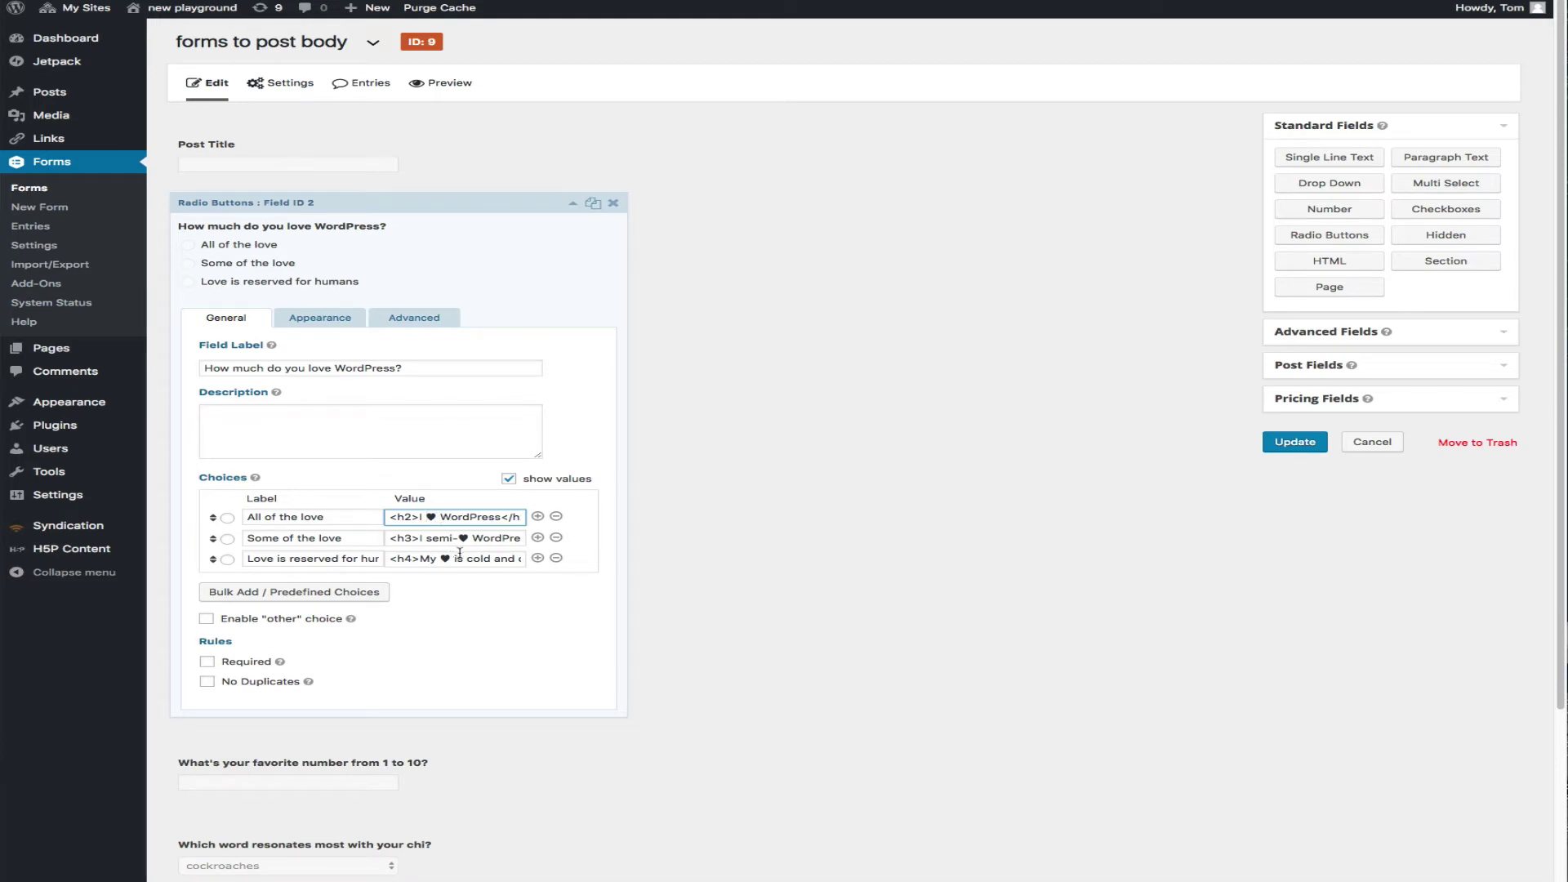
left_click(508, 478)
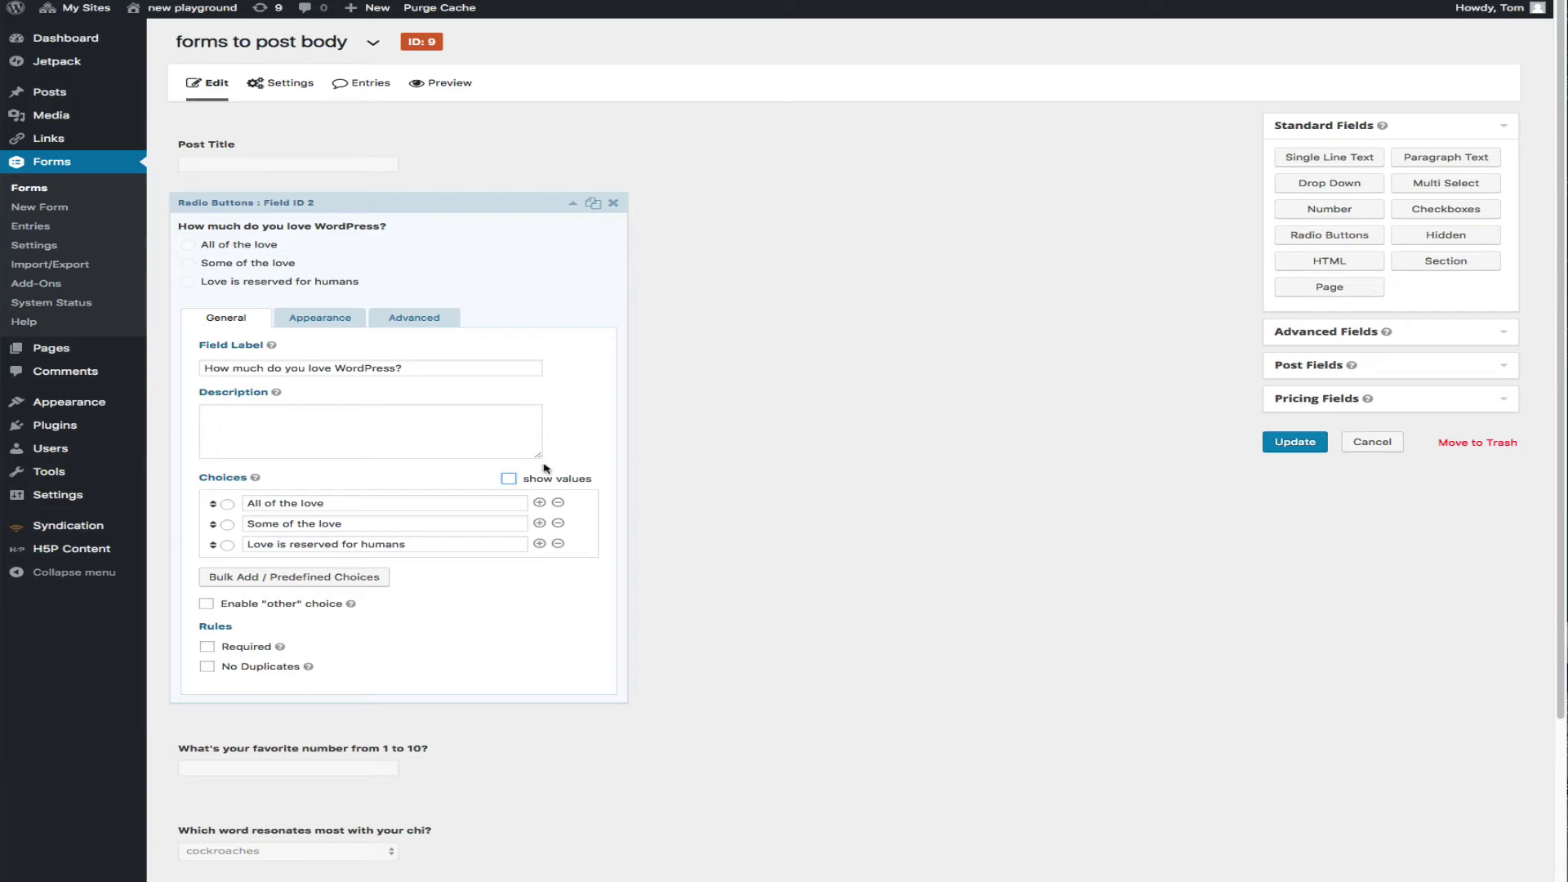
left_click(509, 478)
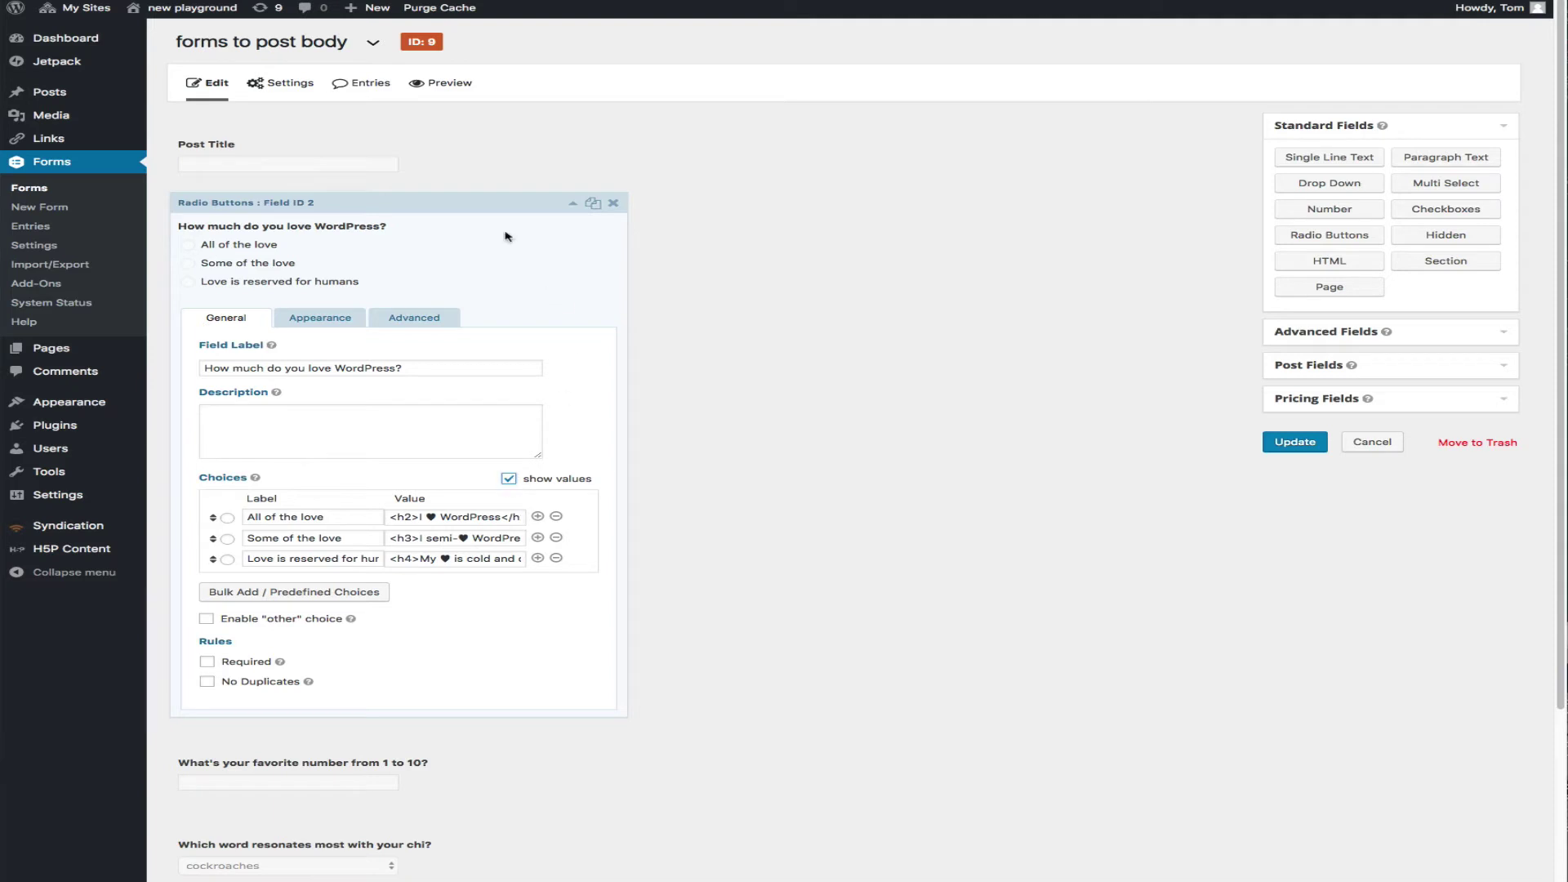
left_click(493, 205)
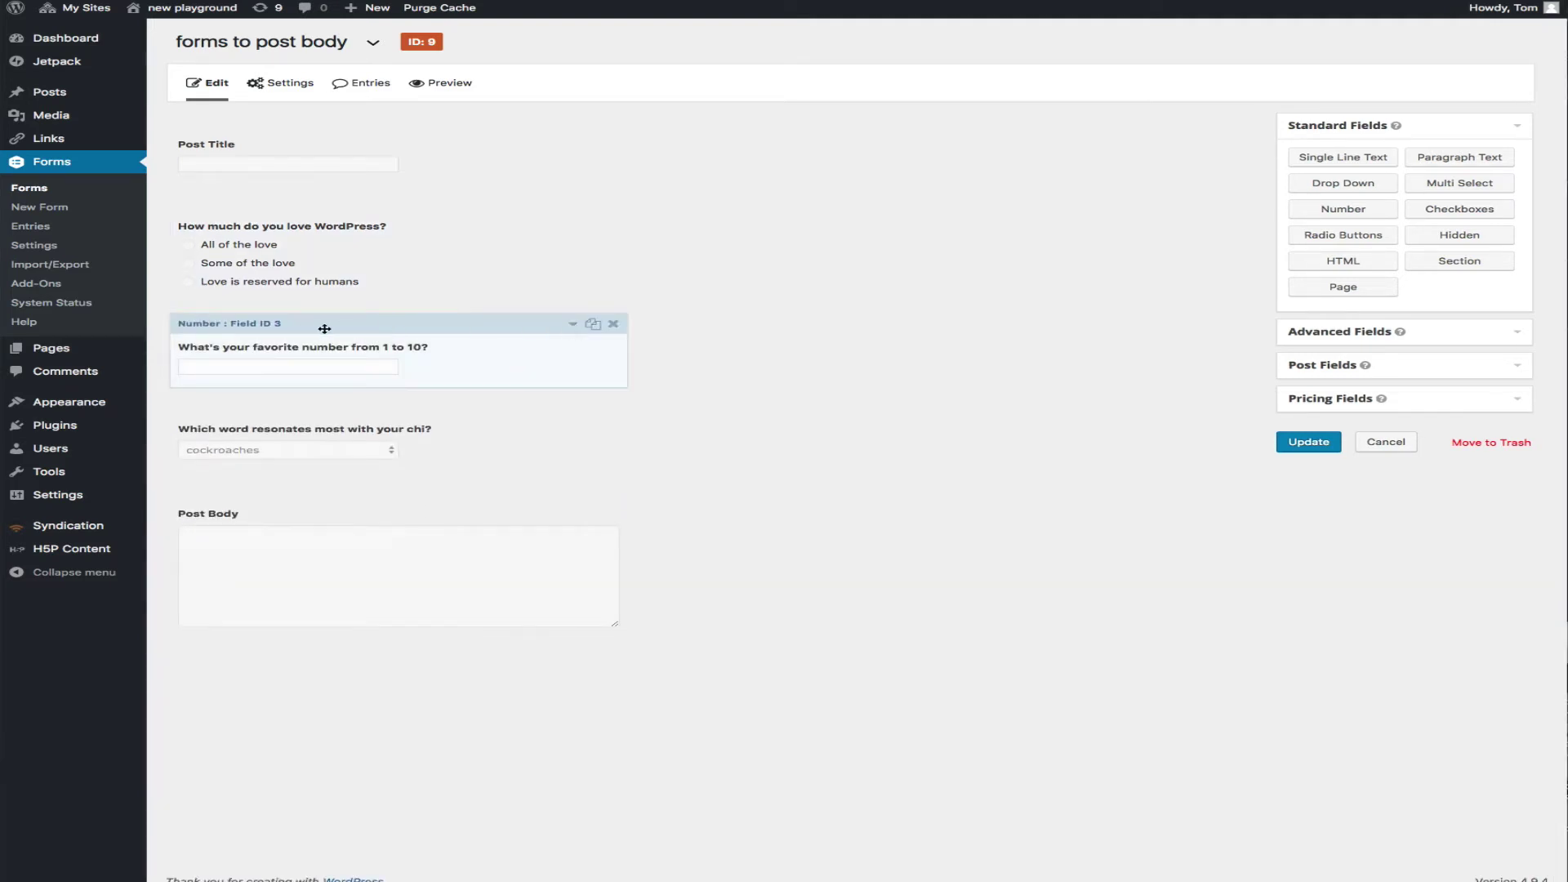
Review the number format and range settings of the "What's your favorite number from 1 to 10?" field, and collapse it.
left_click(572, 324)
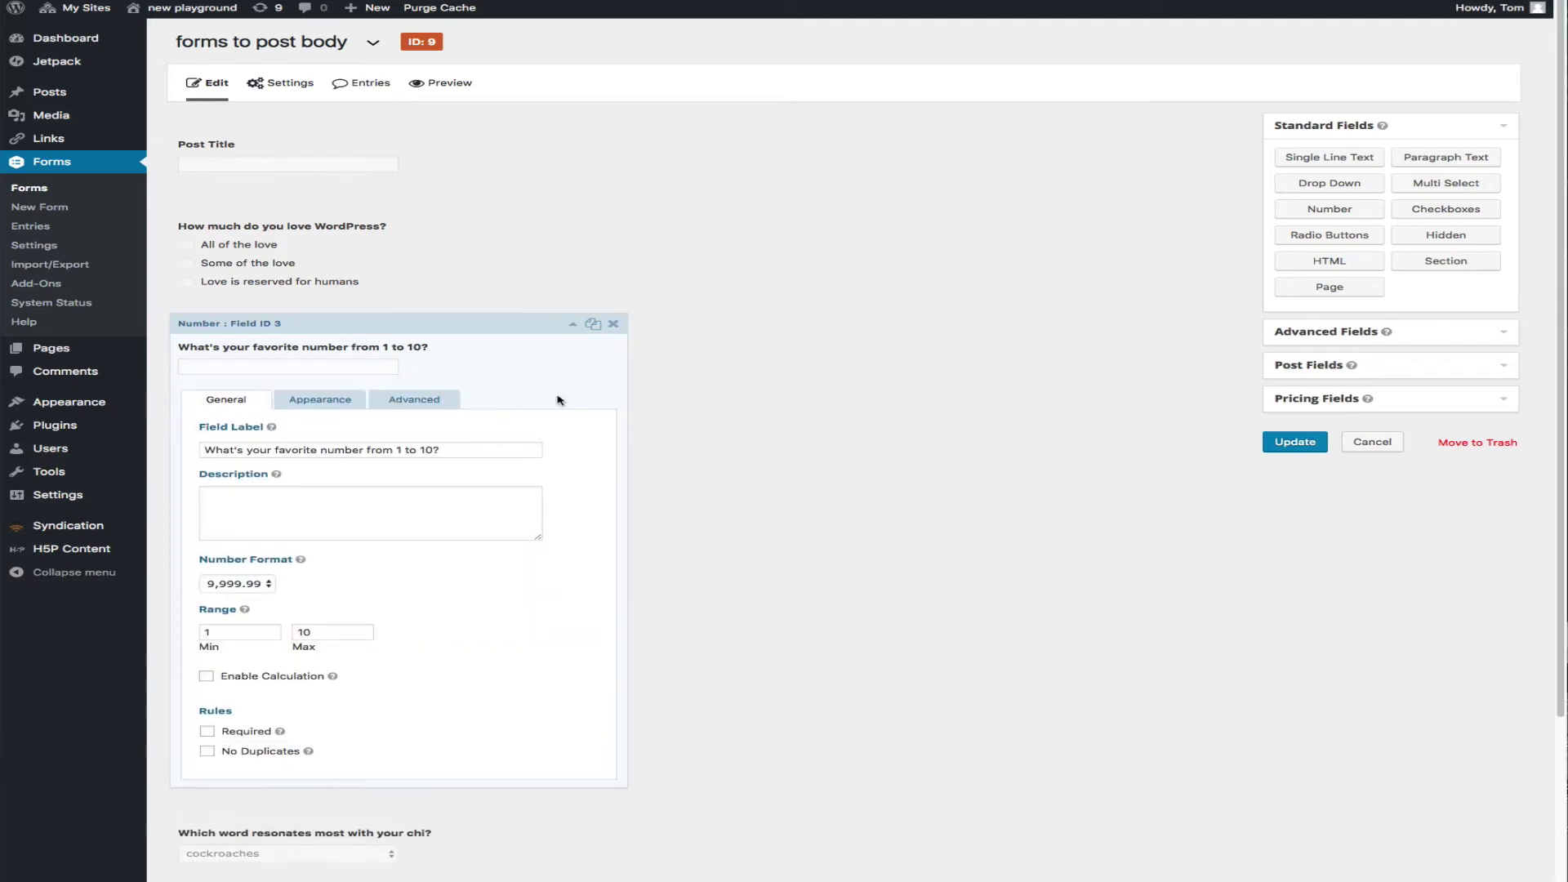
scroll(566, 418, "down", 1)
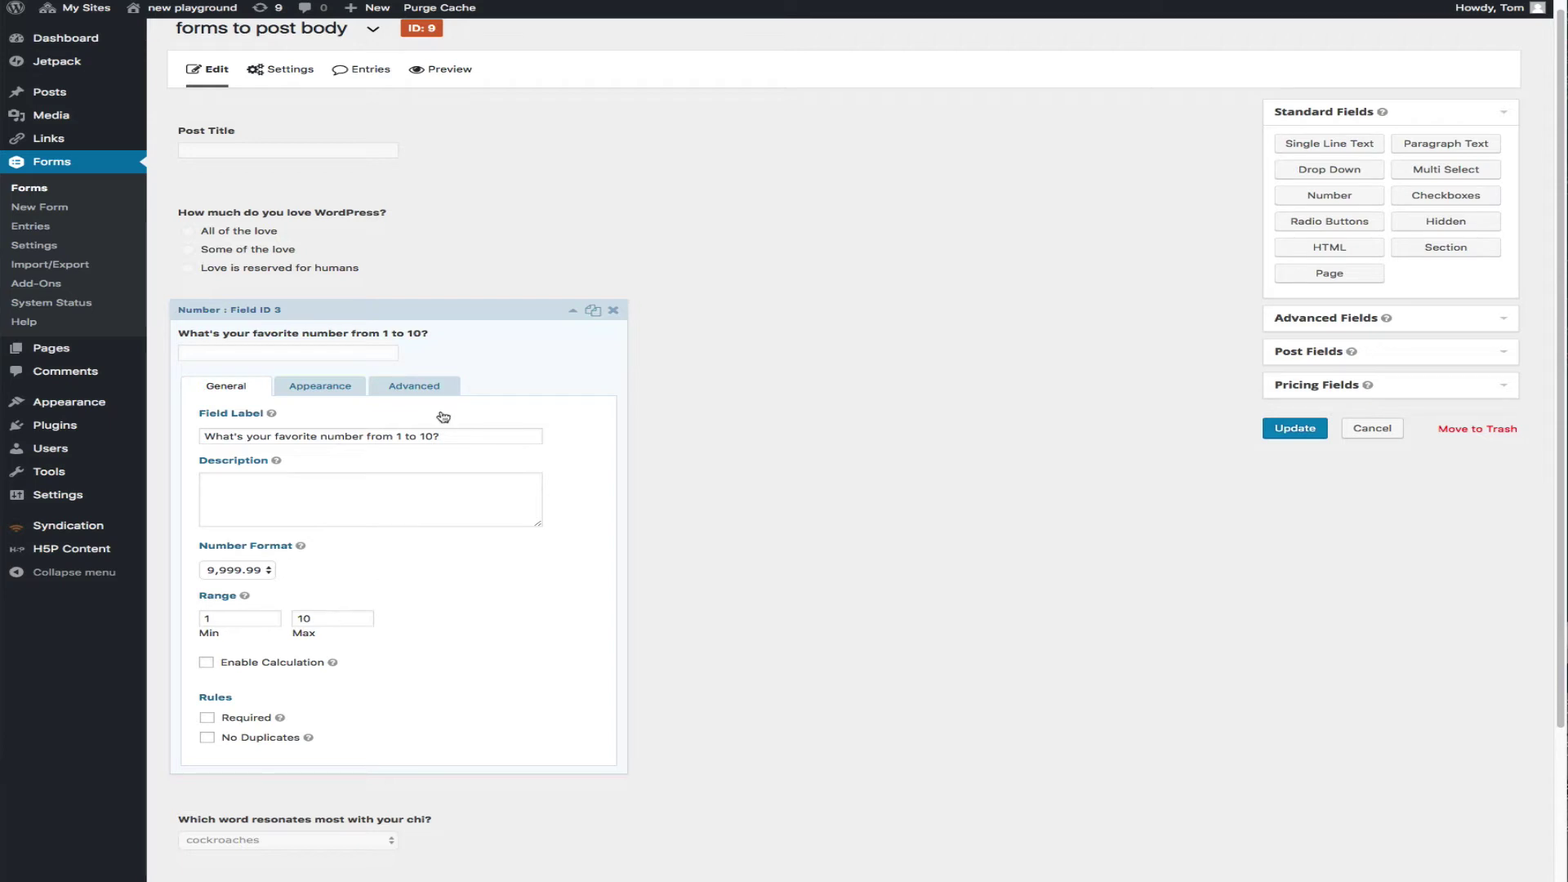
left_click(571, 311)
Examine the label, field type and selected categories of the "Which word resonates most with your chi?" category field, and collapse it.
left_click(507, 427)
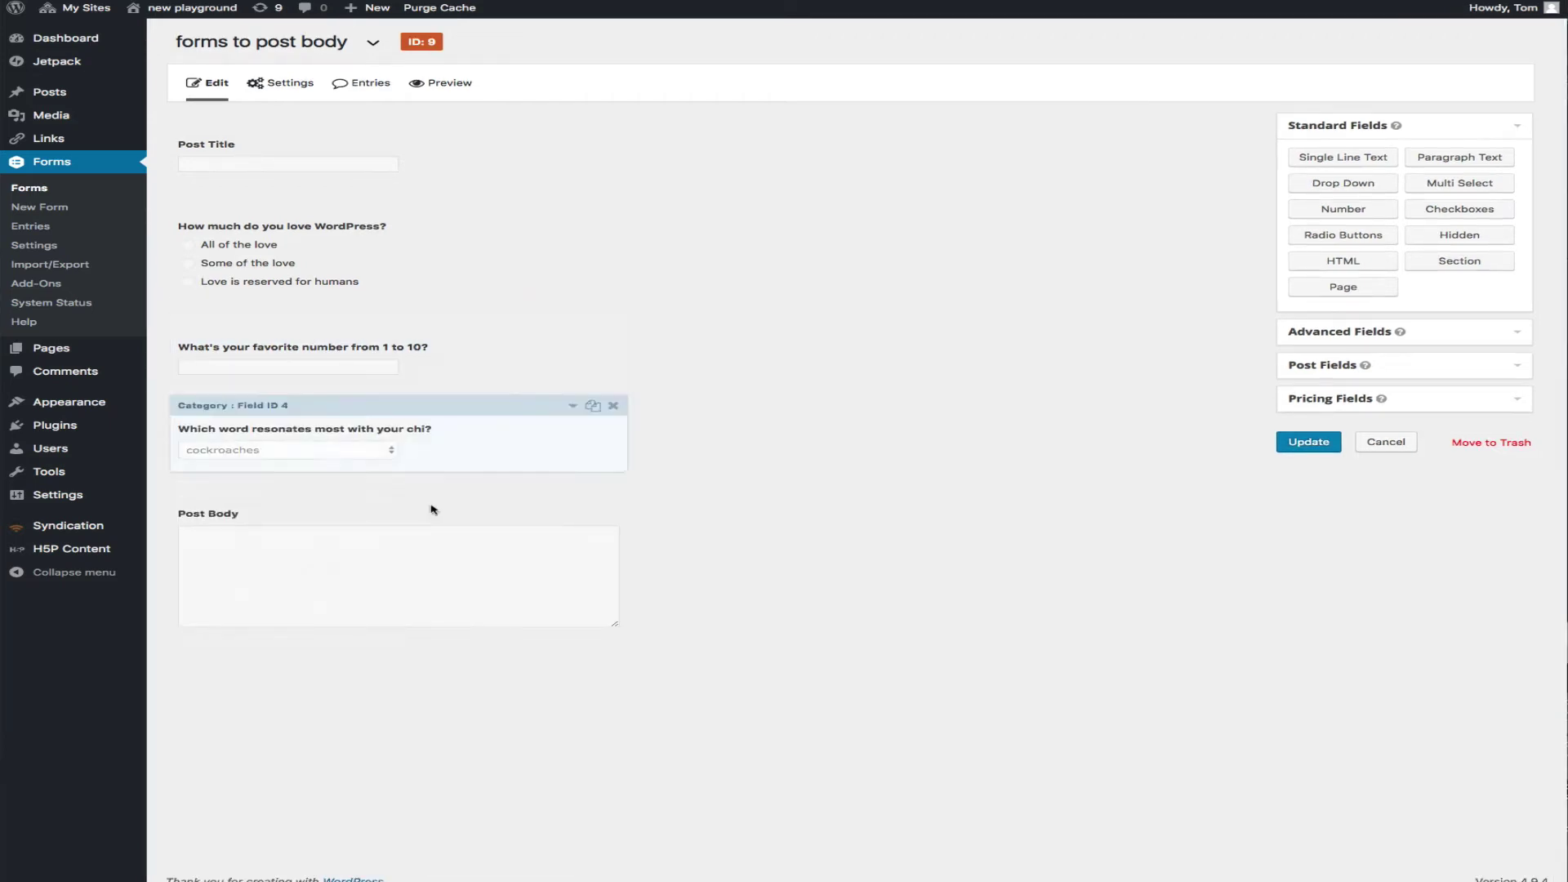
left_click(573, 408)
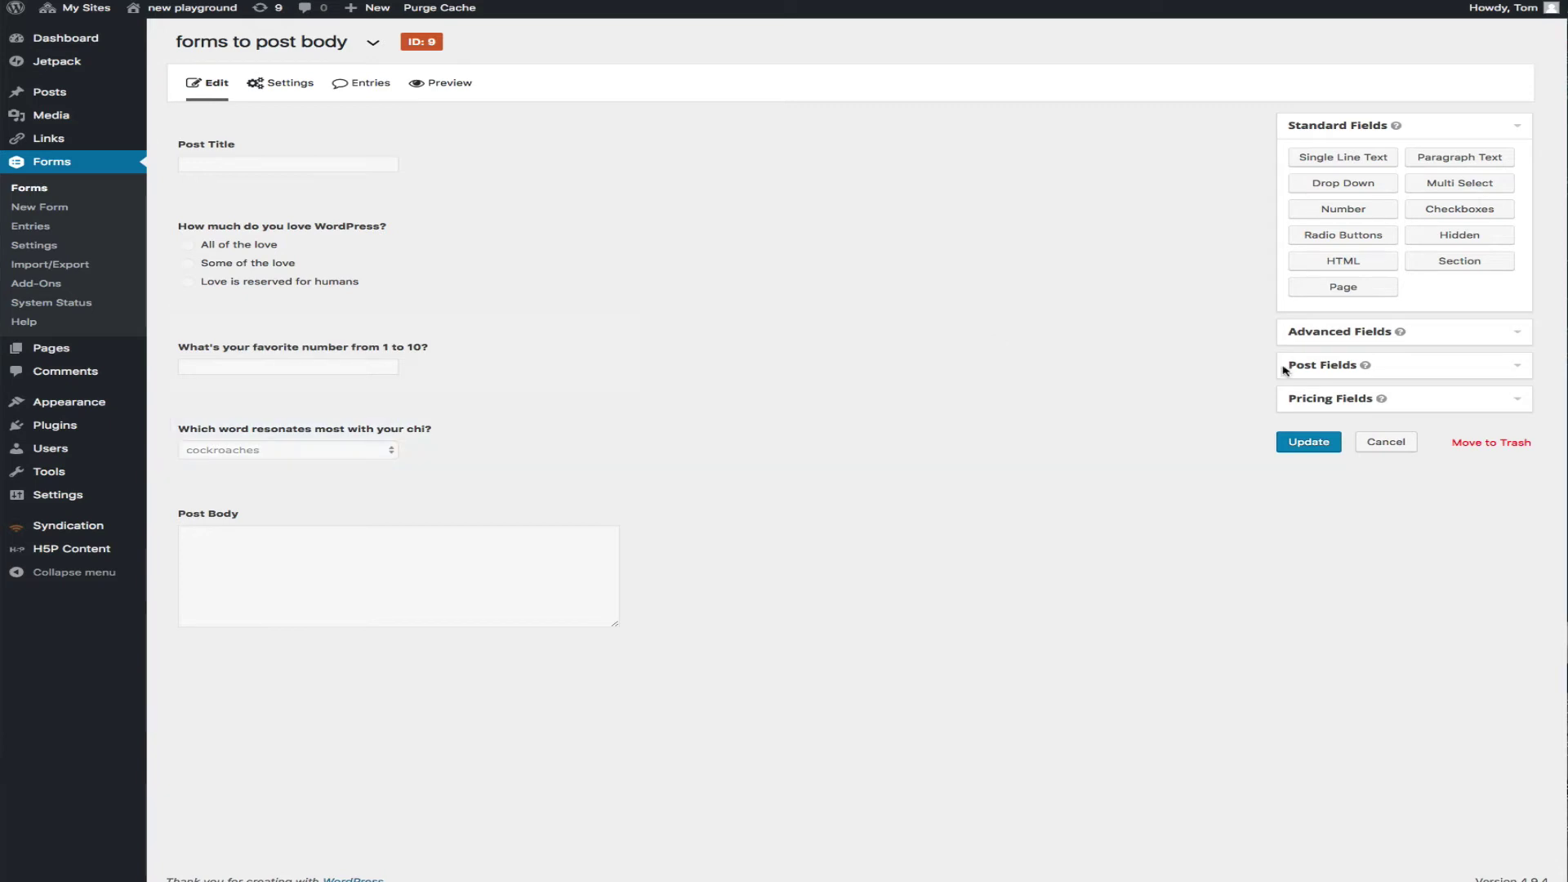
left_click(1384, 365)
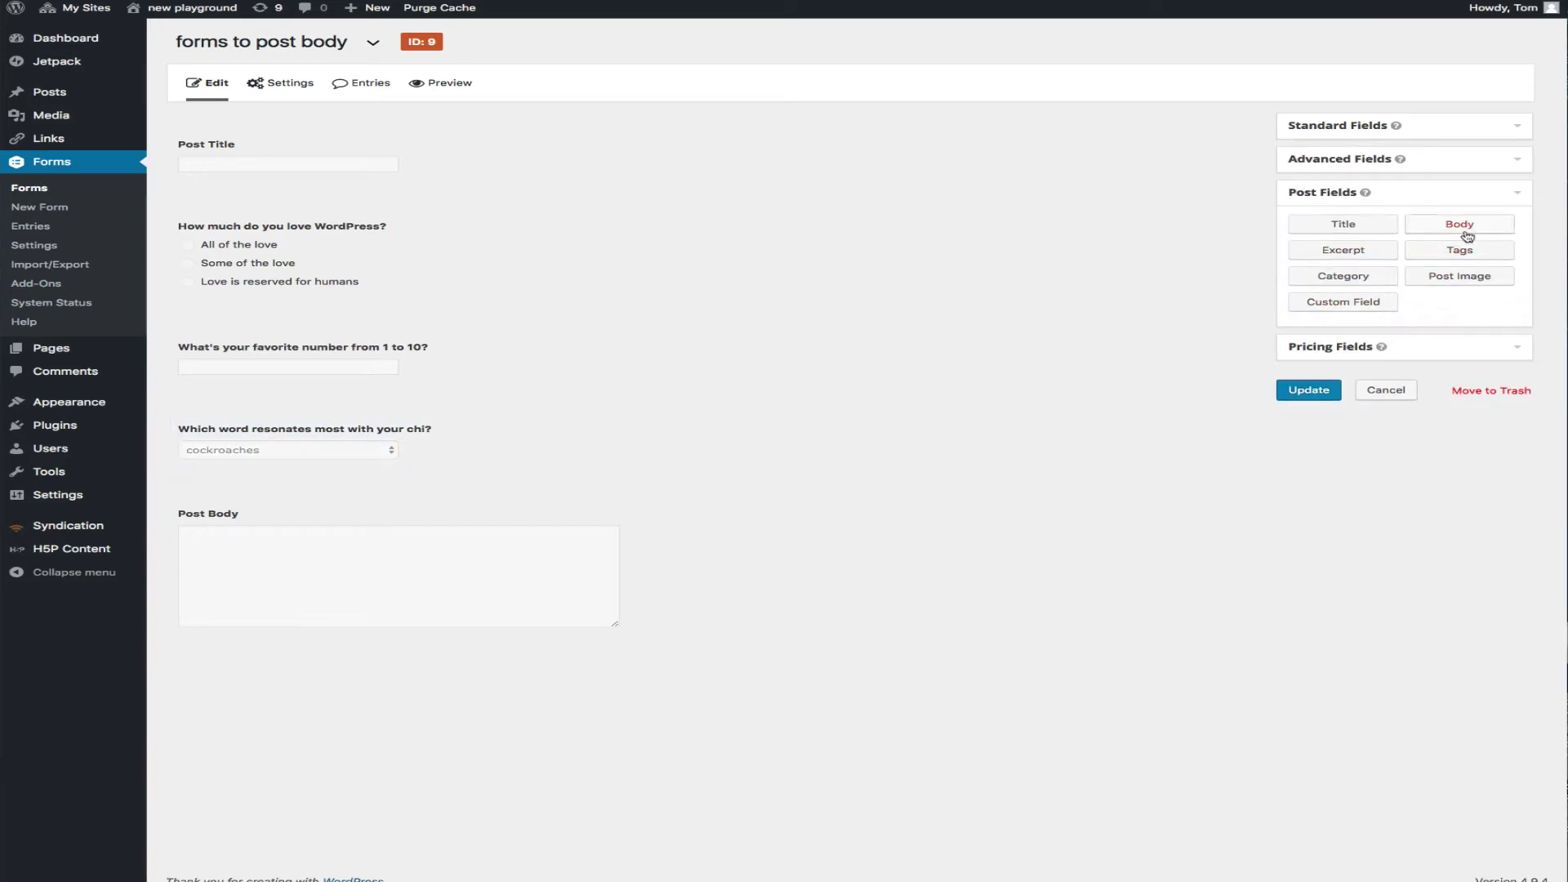
left_click(573, 406)
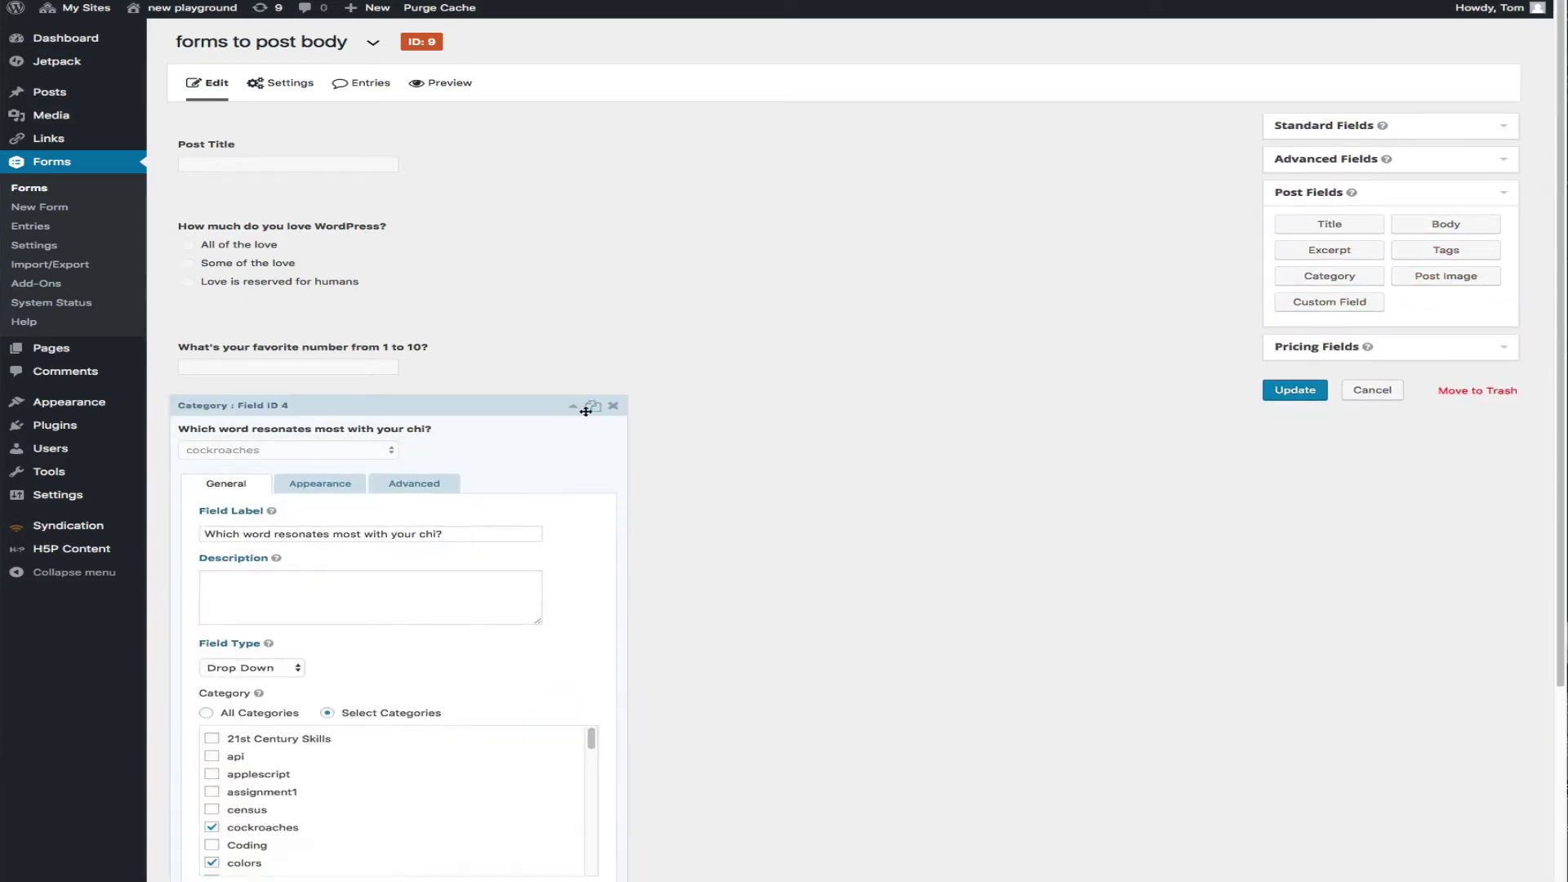
scroll(594, 533, "down", 3)
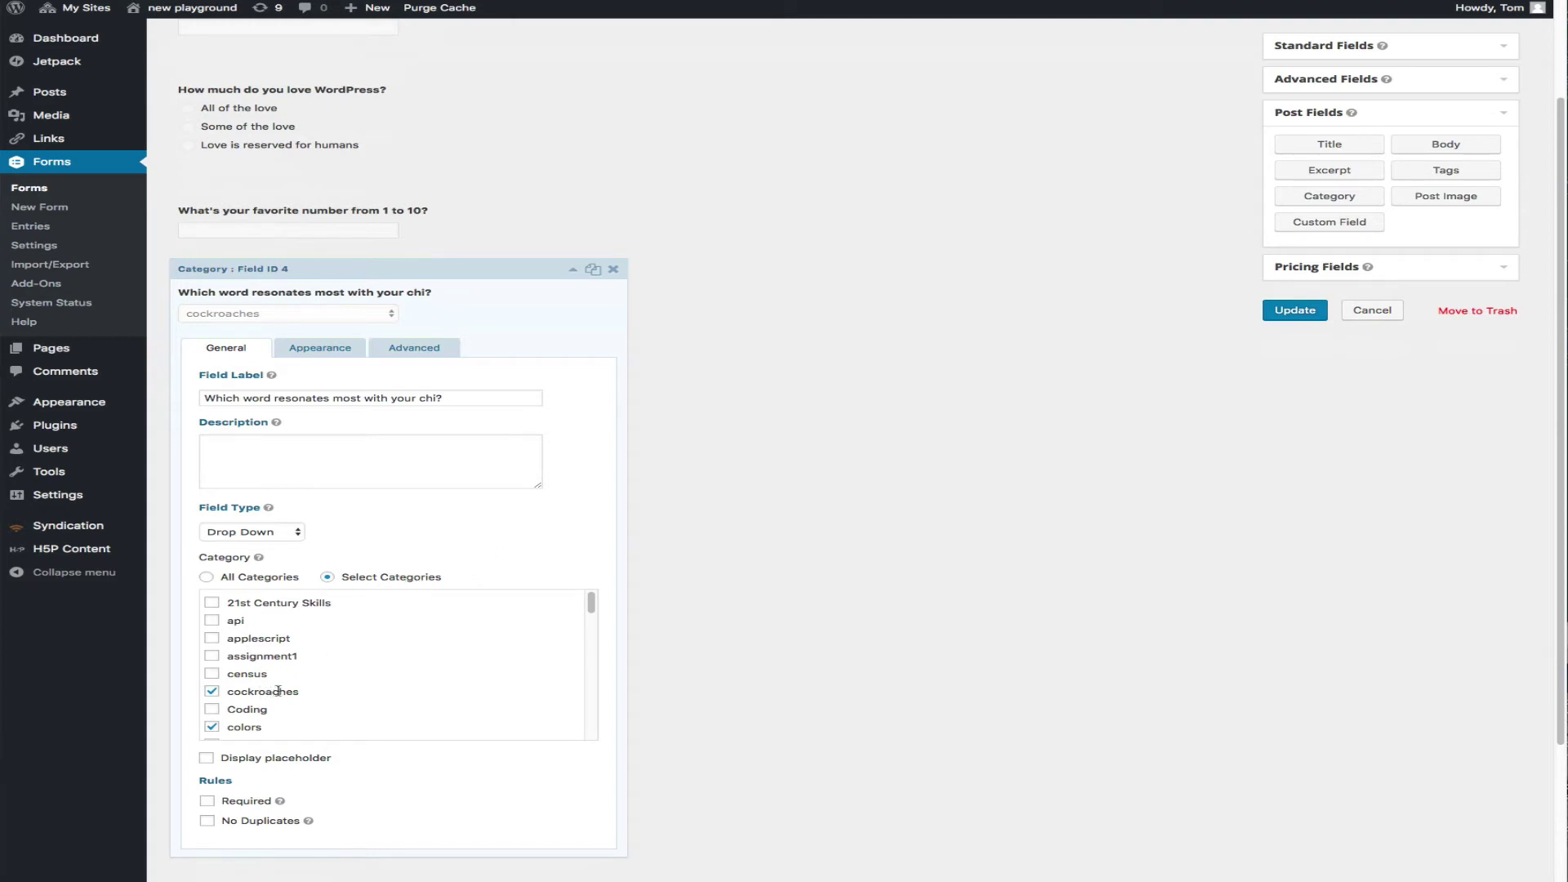
scroll(279, 691, "down", 3)
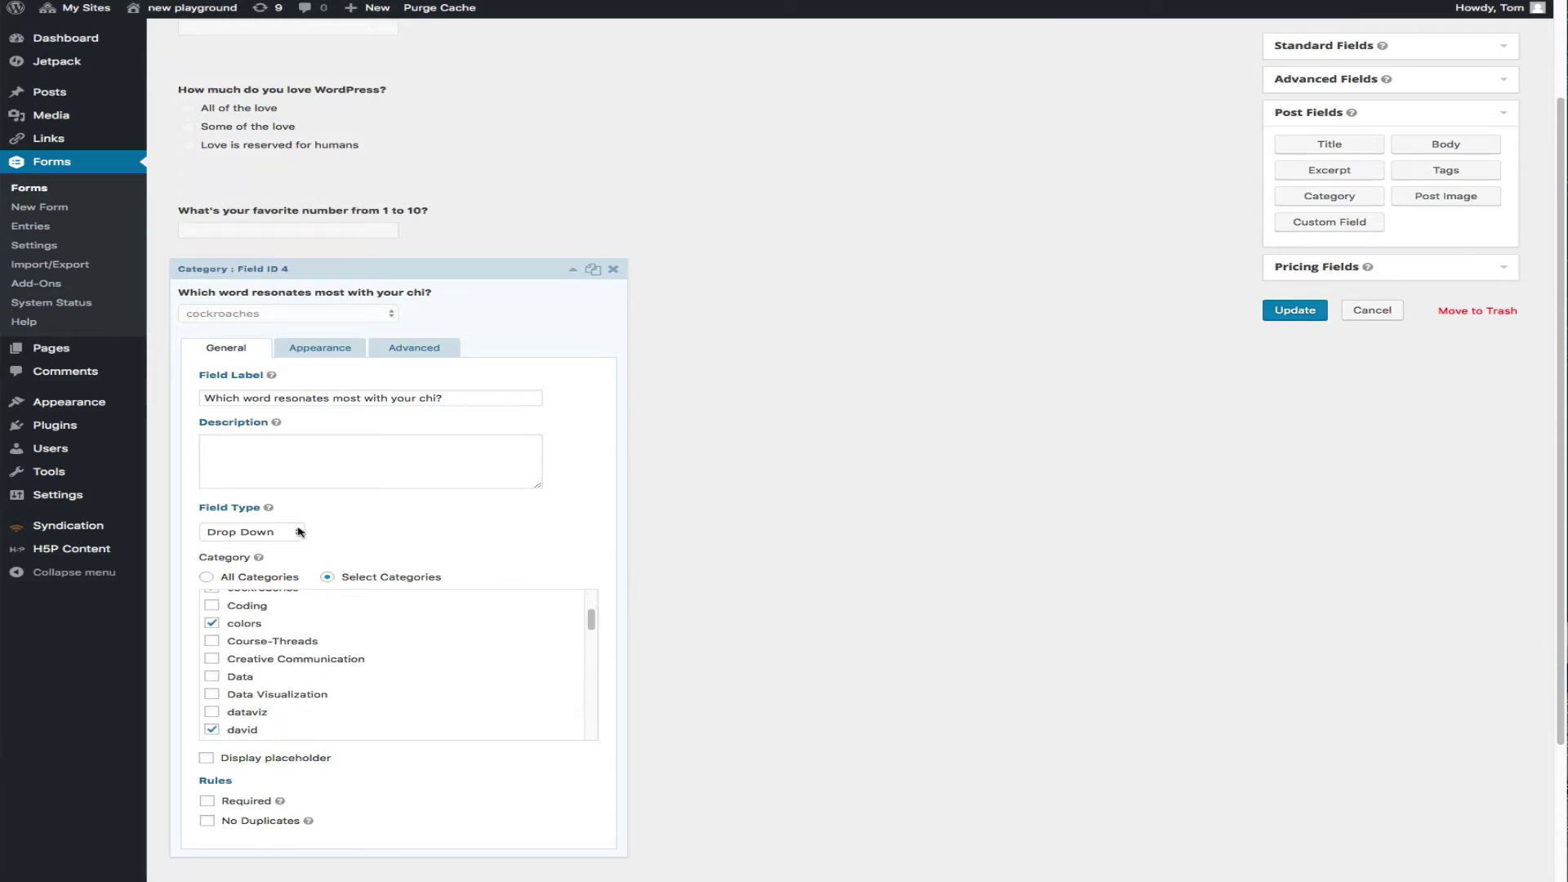
scroll(463, 662, "down", 2)
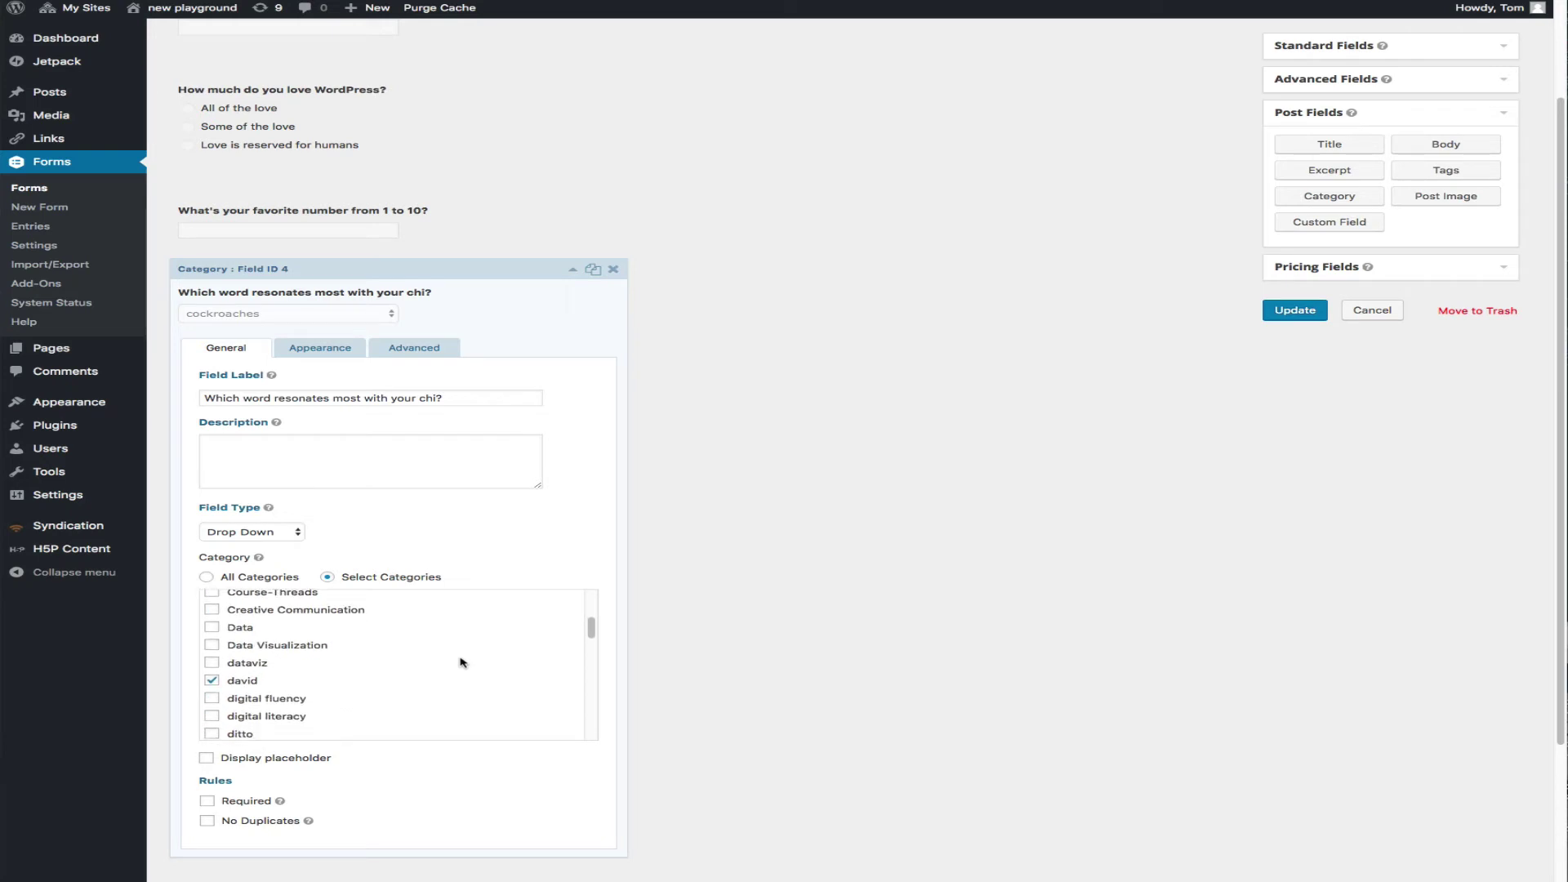
scroll(461, 661, "up", 5)
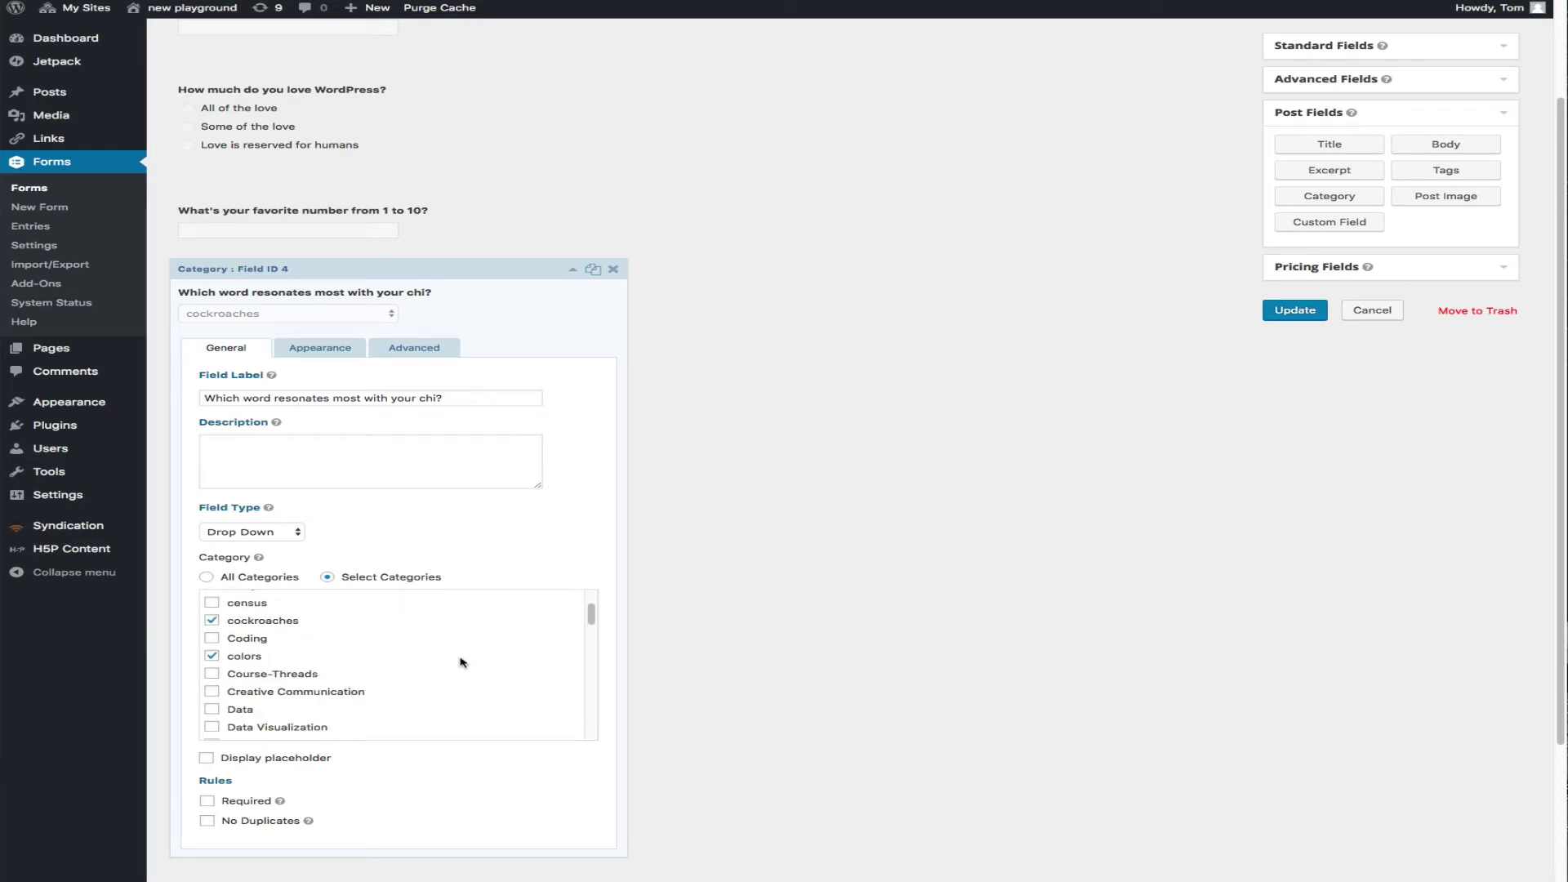
triple_click(488, 395)
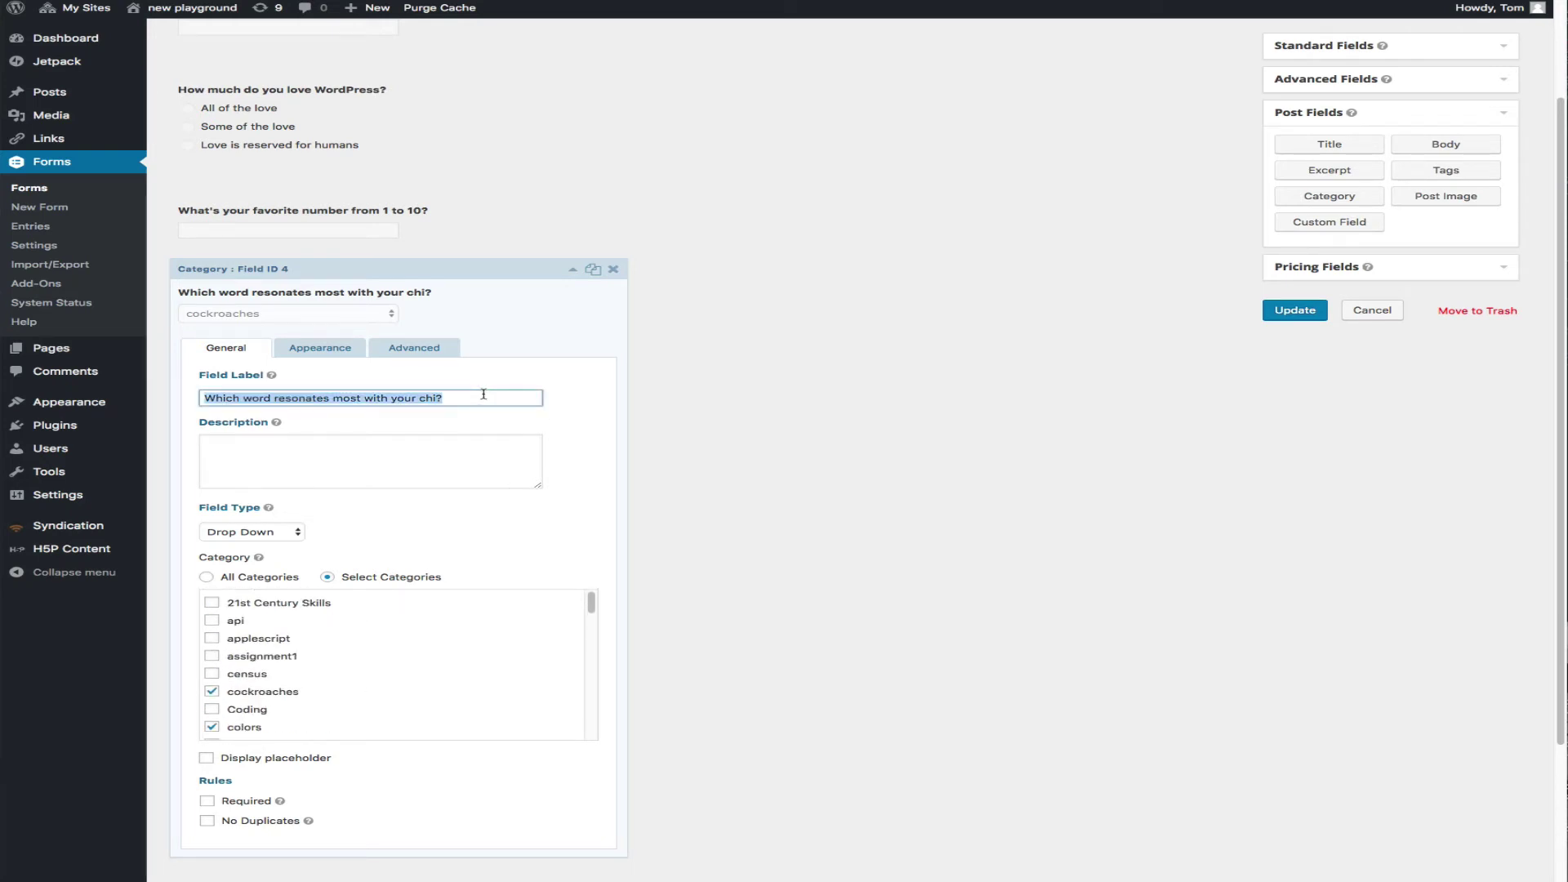
left_click(572, 269)
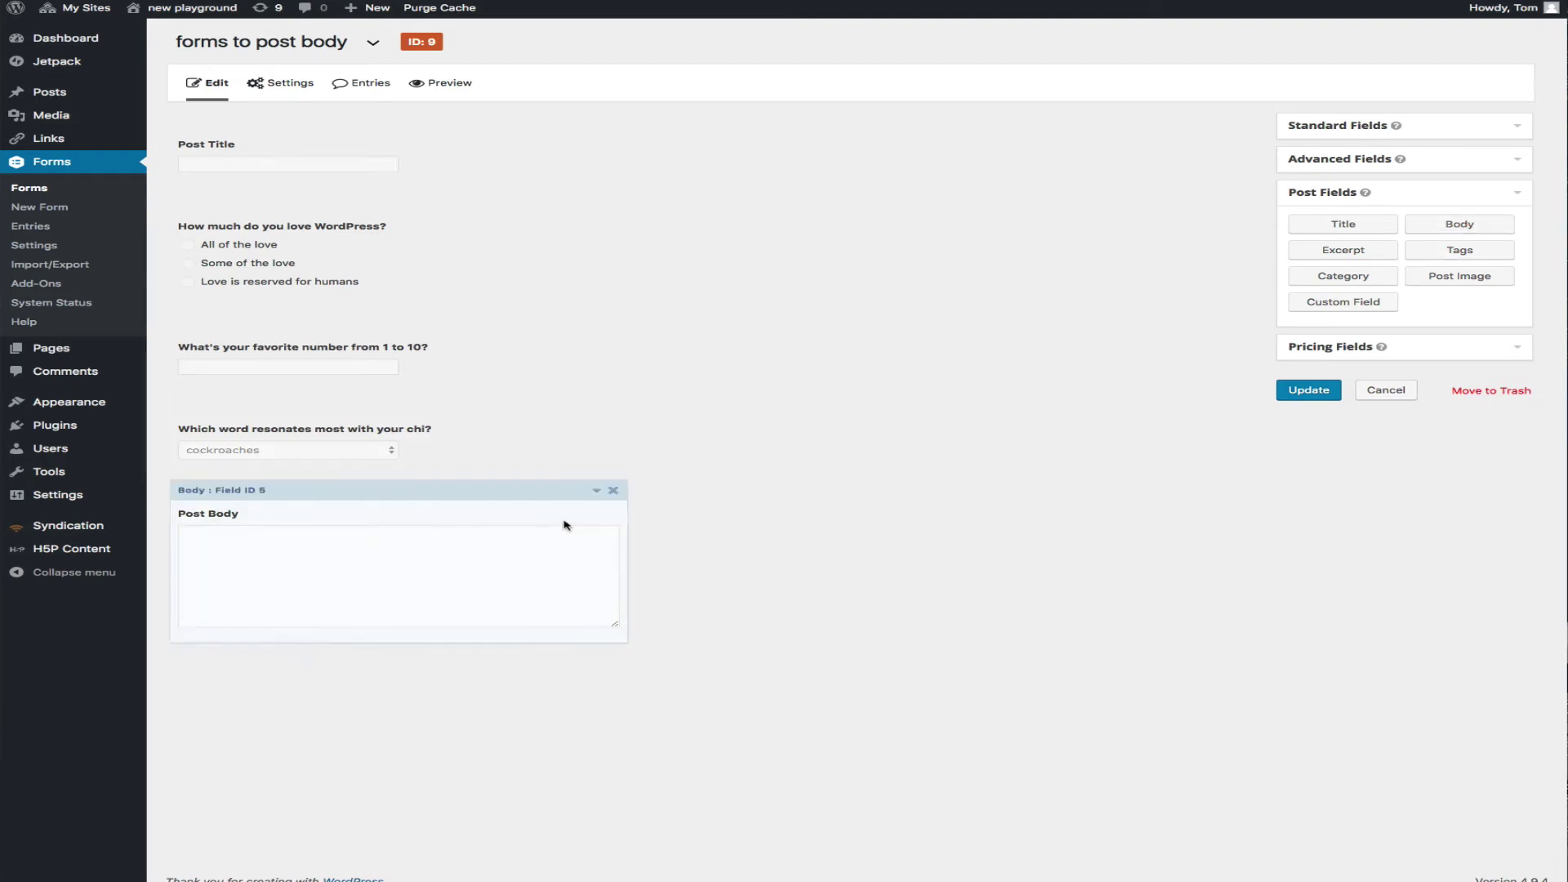
Expand the Post Body field's settings and examine the first two merge tag lines of its content template.
left_click(595, 491)
scroll(609, 523, "down", 5)
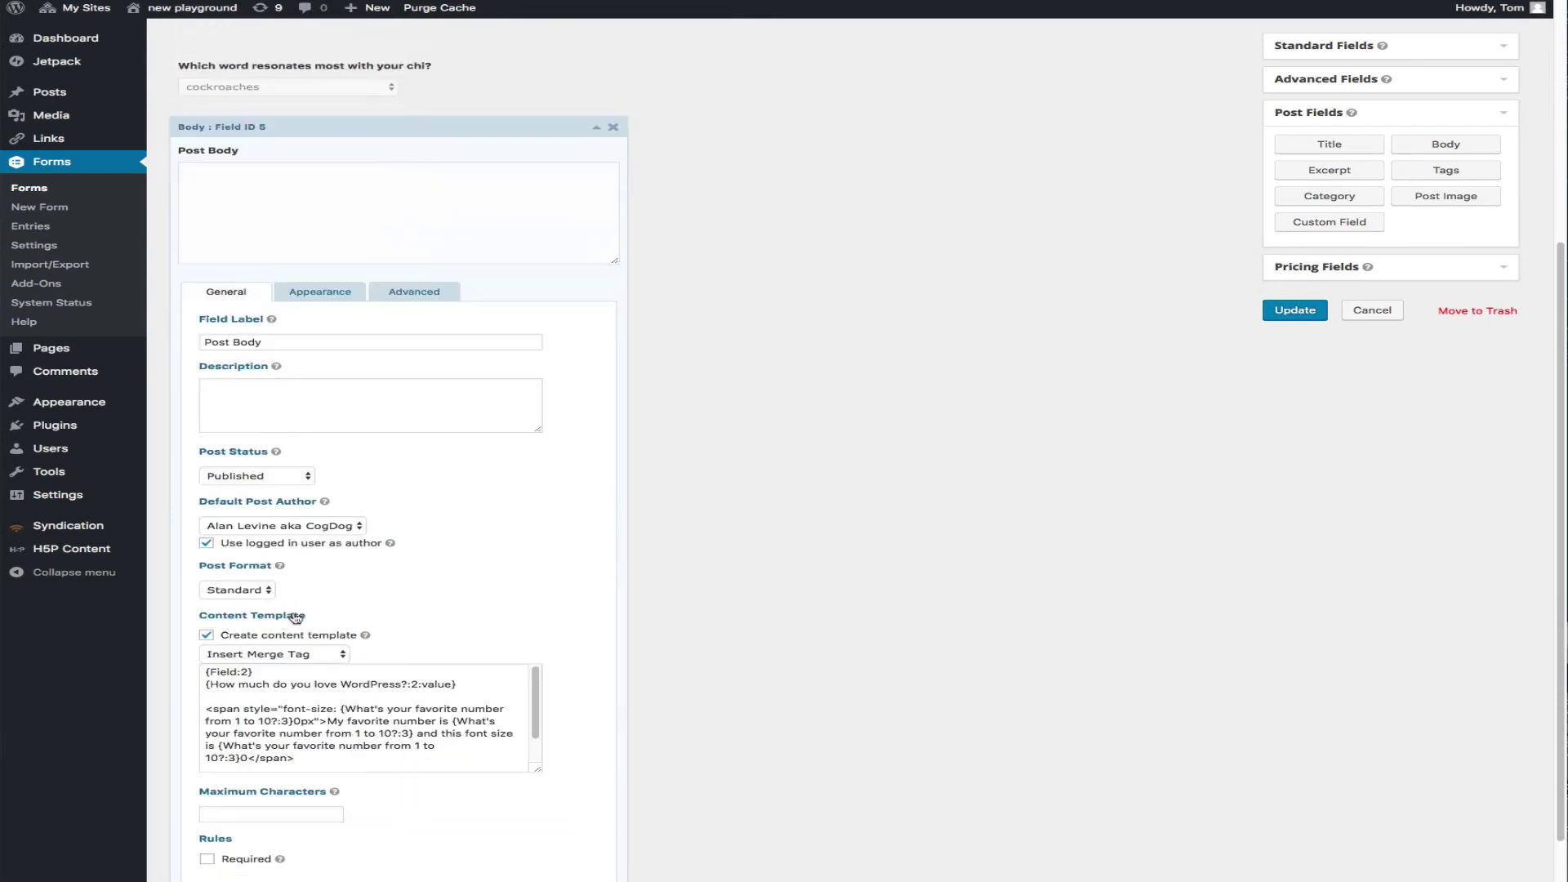
left_click(368, 696)
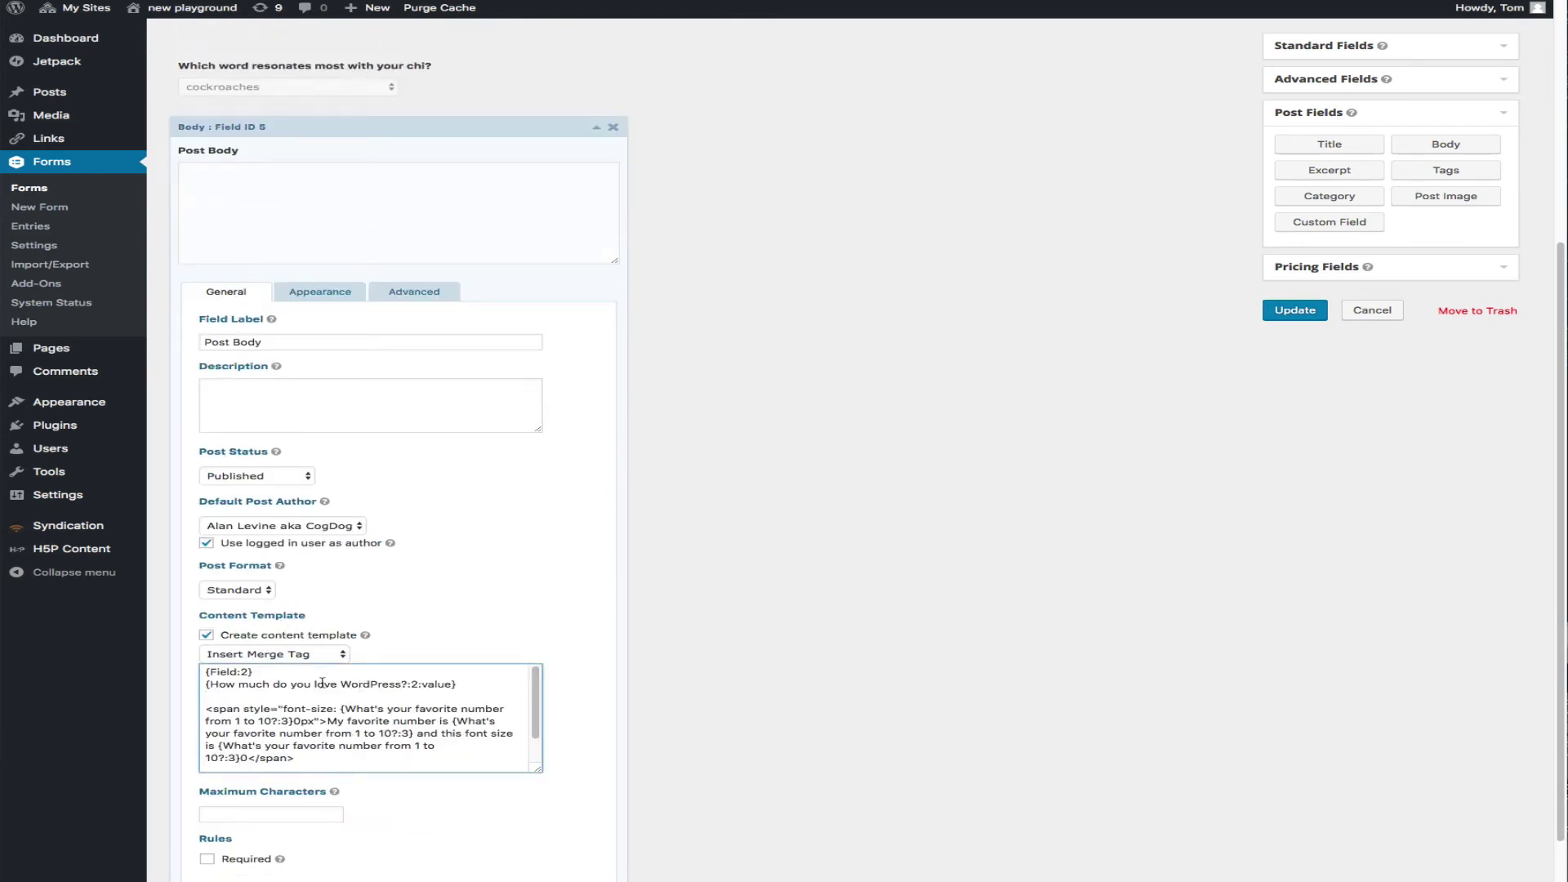
triple_click(206, 671)
triple_click(280, 683)
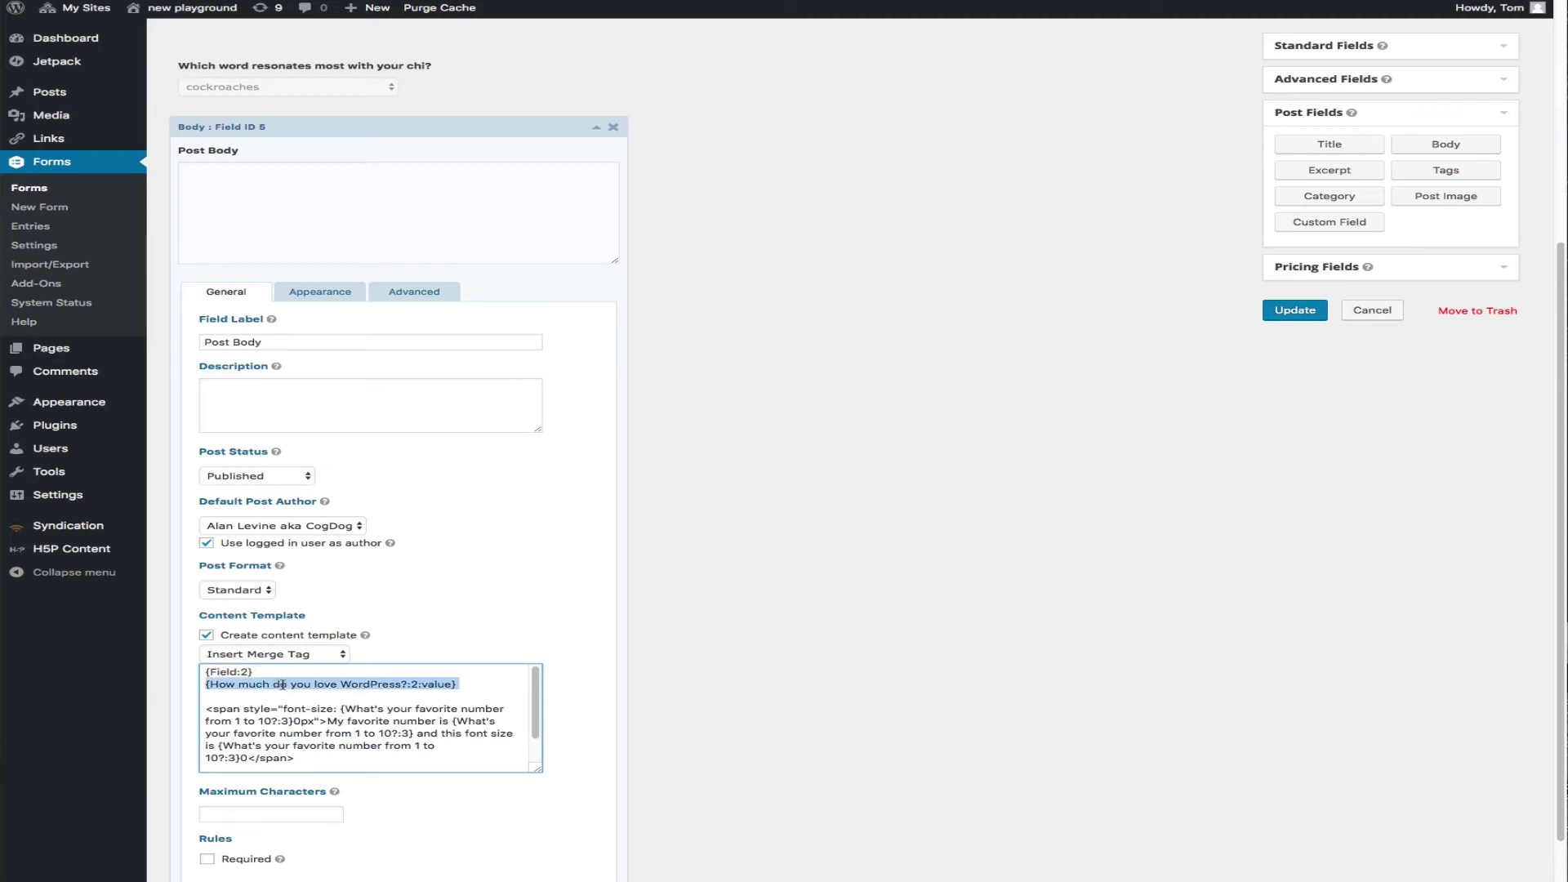
Review the available merge tags for the content template and examine the "2:value" part of the "How much do you love WordPress?" tag.
scroll(815, 604, "up", 5)
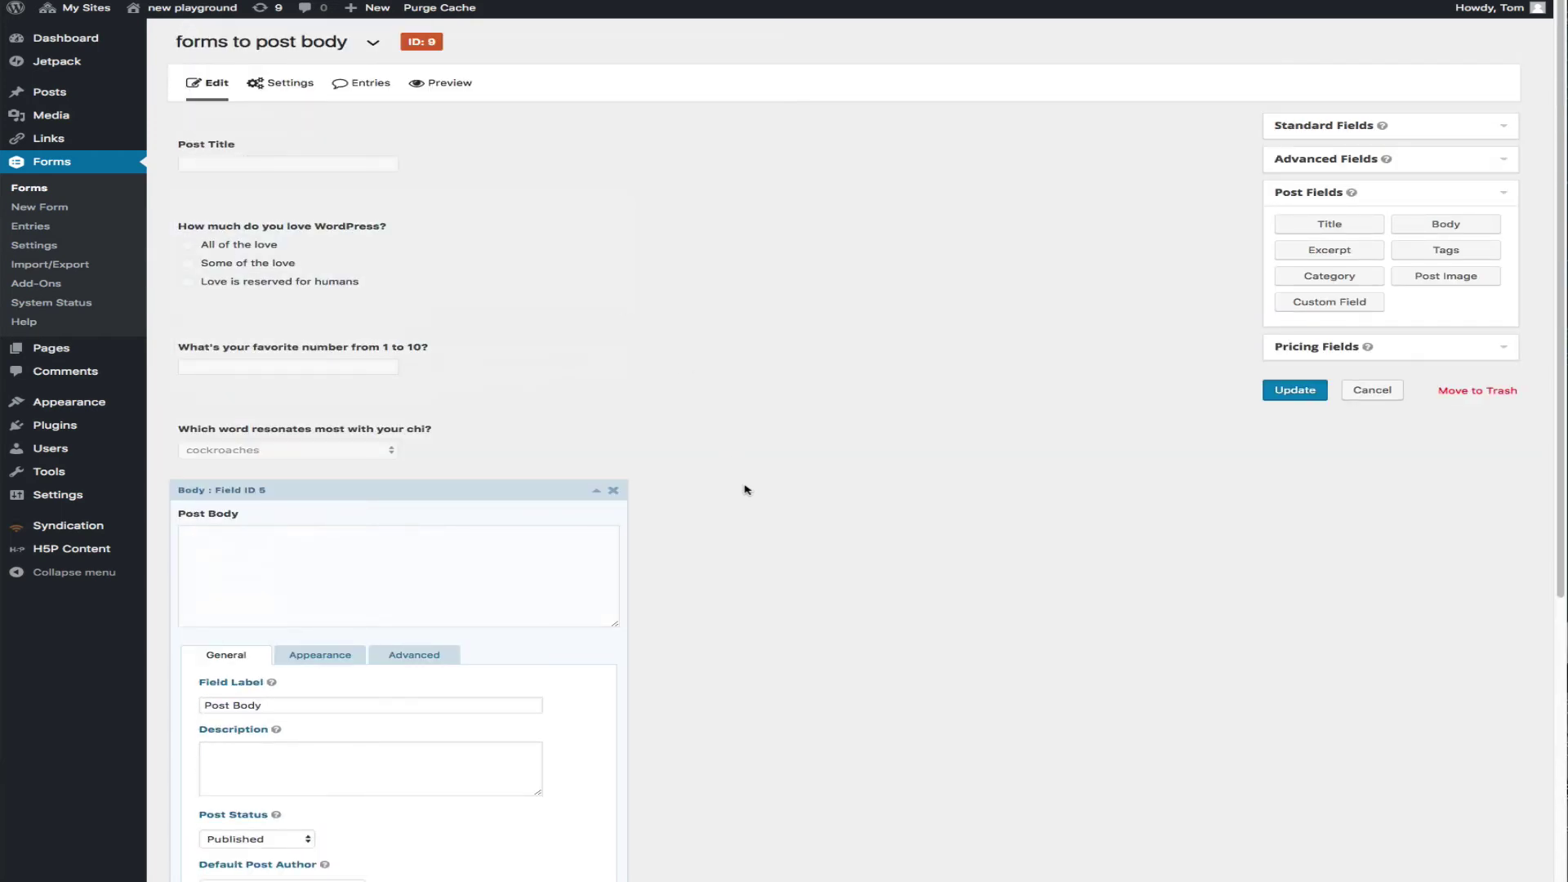
scroll(745, 490, "down", 5)
left_click(467, 622)
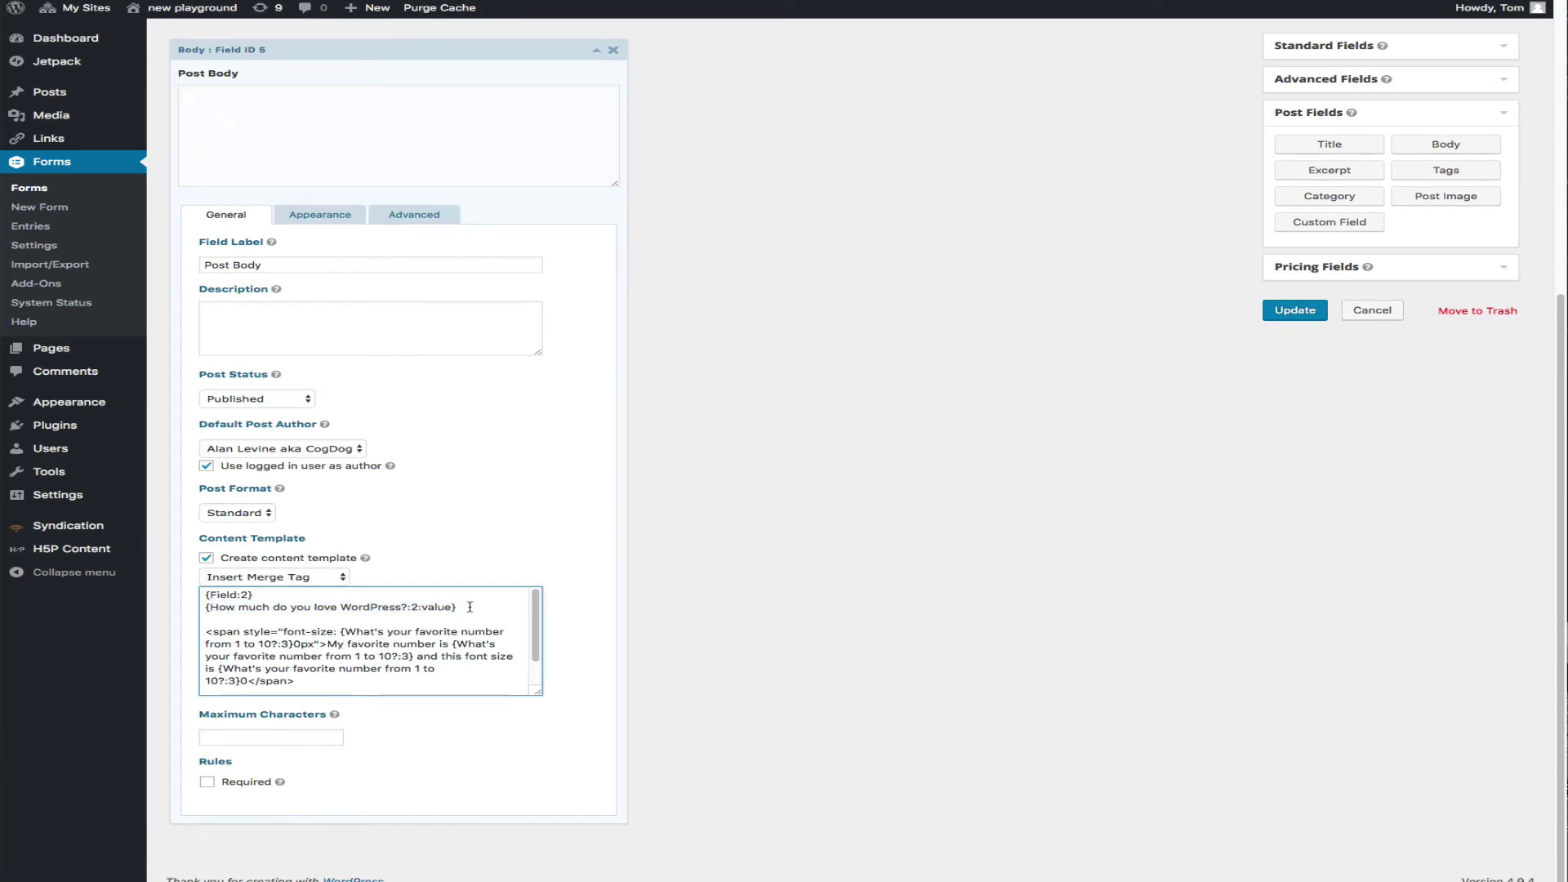
left_click(331, 579)
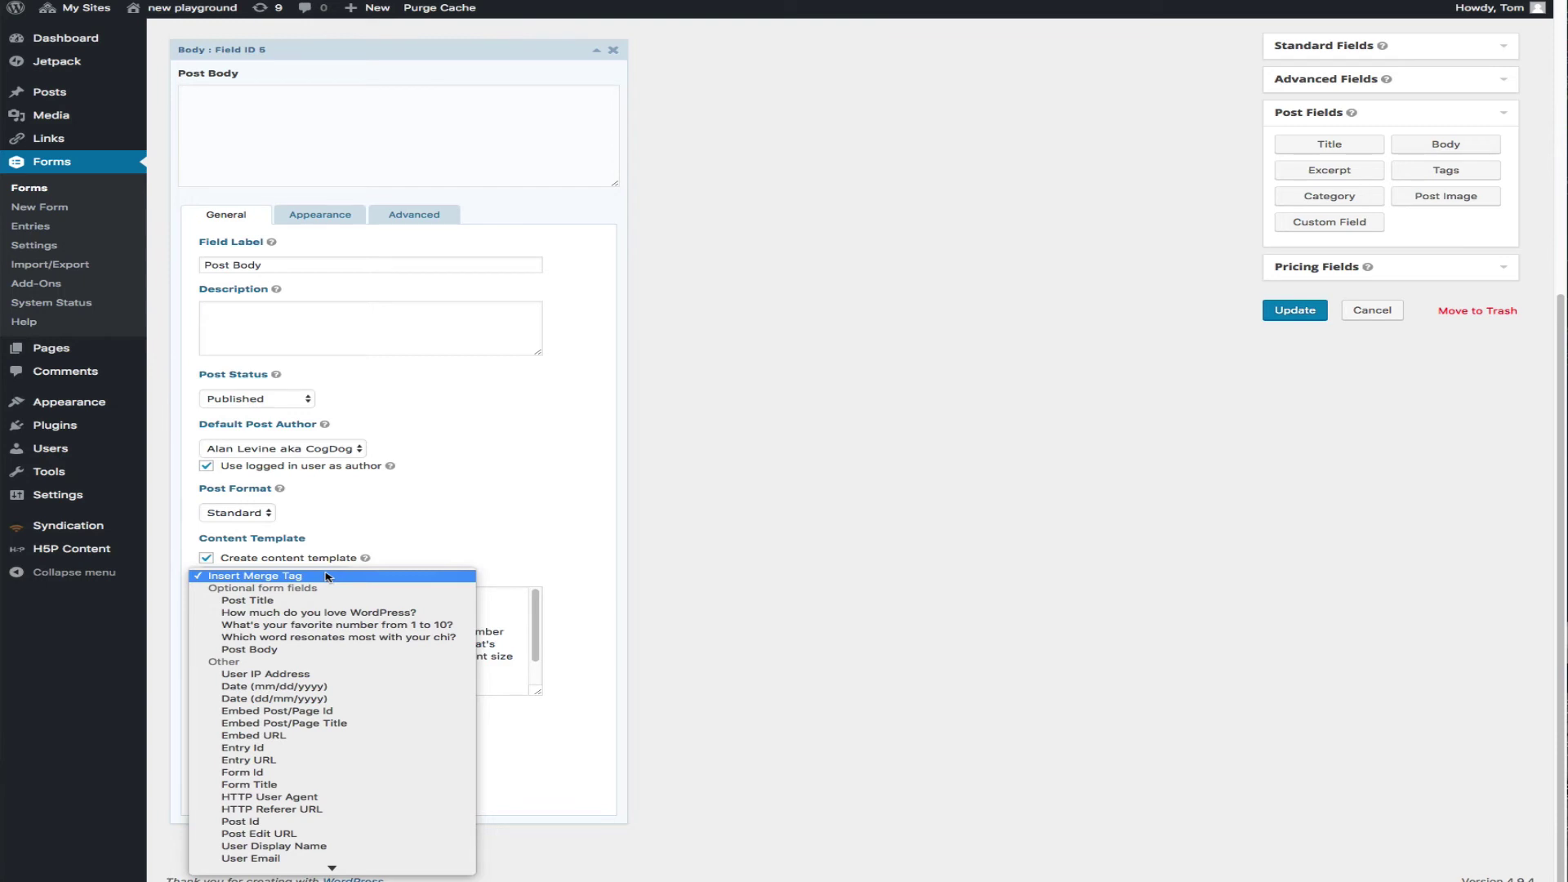
left_click(327, 577)
left_click_drag(460, 607, 411, 606)
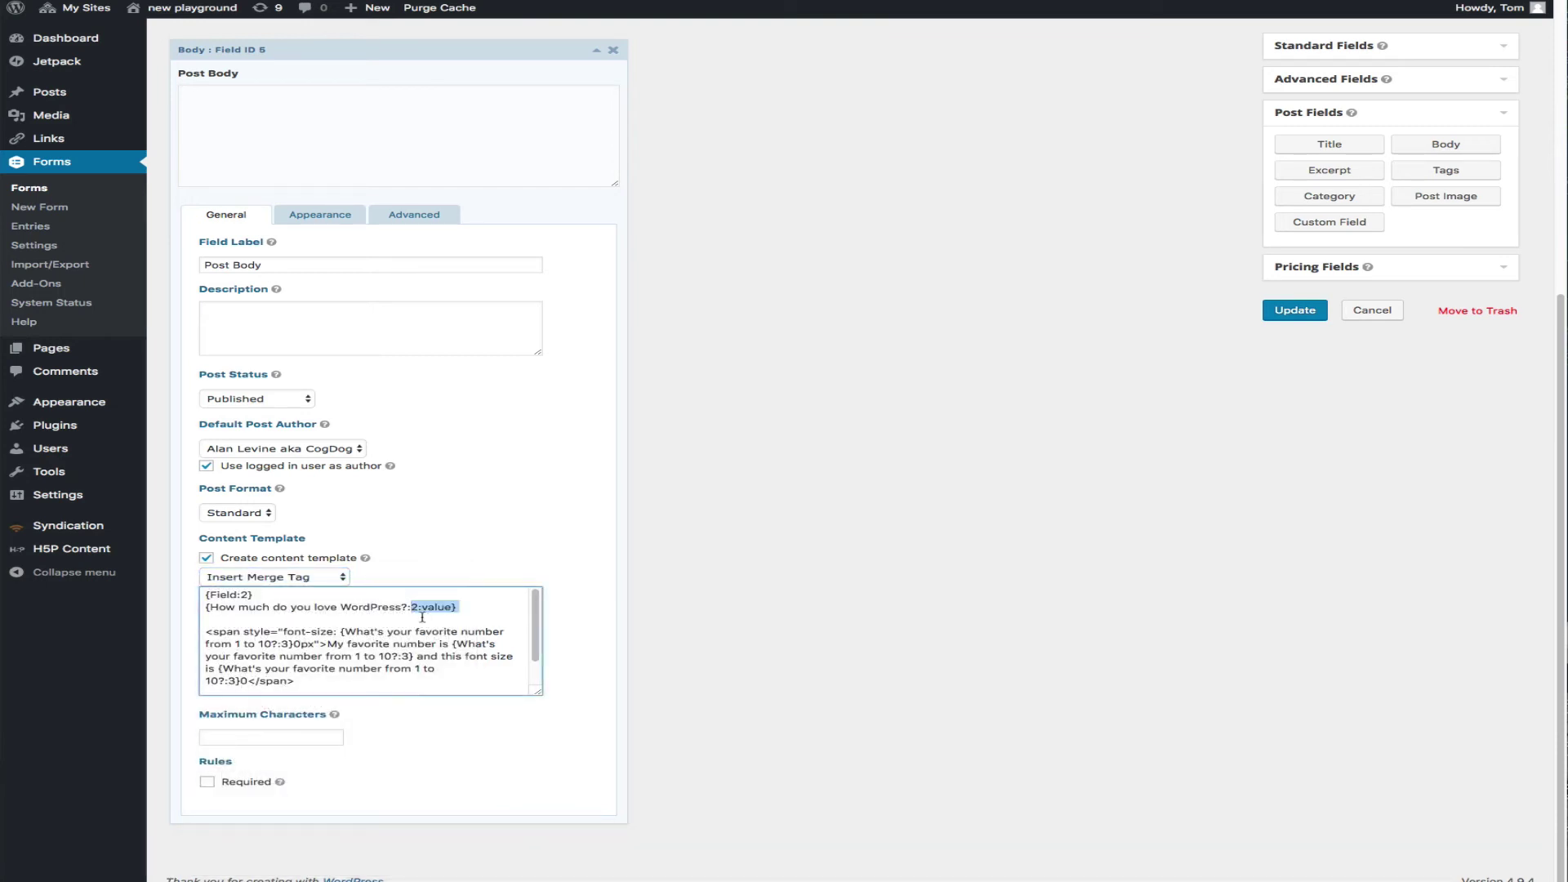
left_click(418, 617)
Examine the template's span block, focusing on the font-size style built from the favorite number merge tag followed by "0px".
left_click_drag(206, 633, 383, 685)
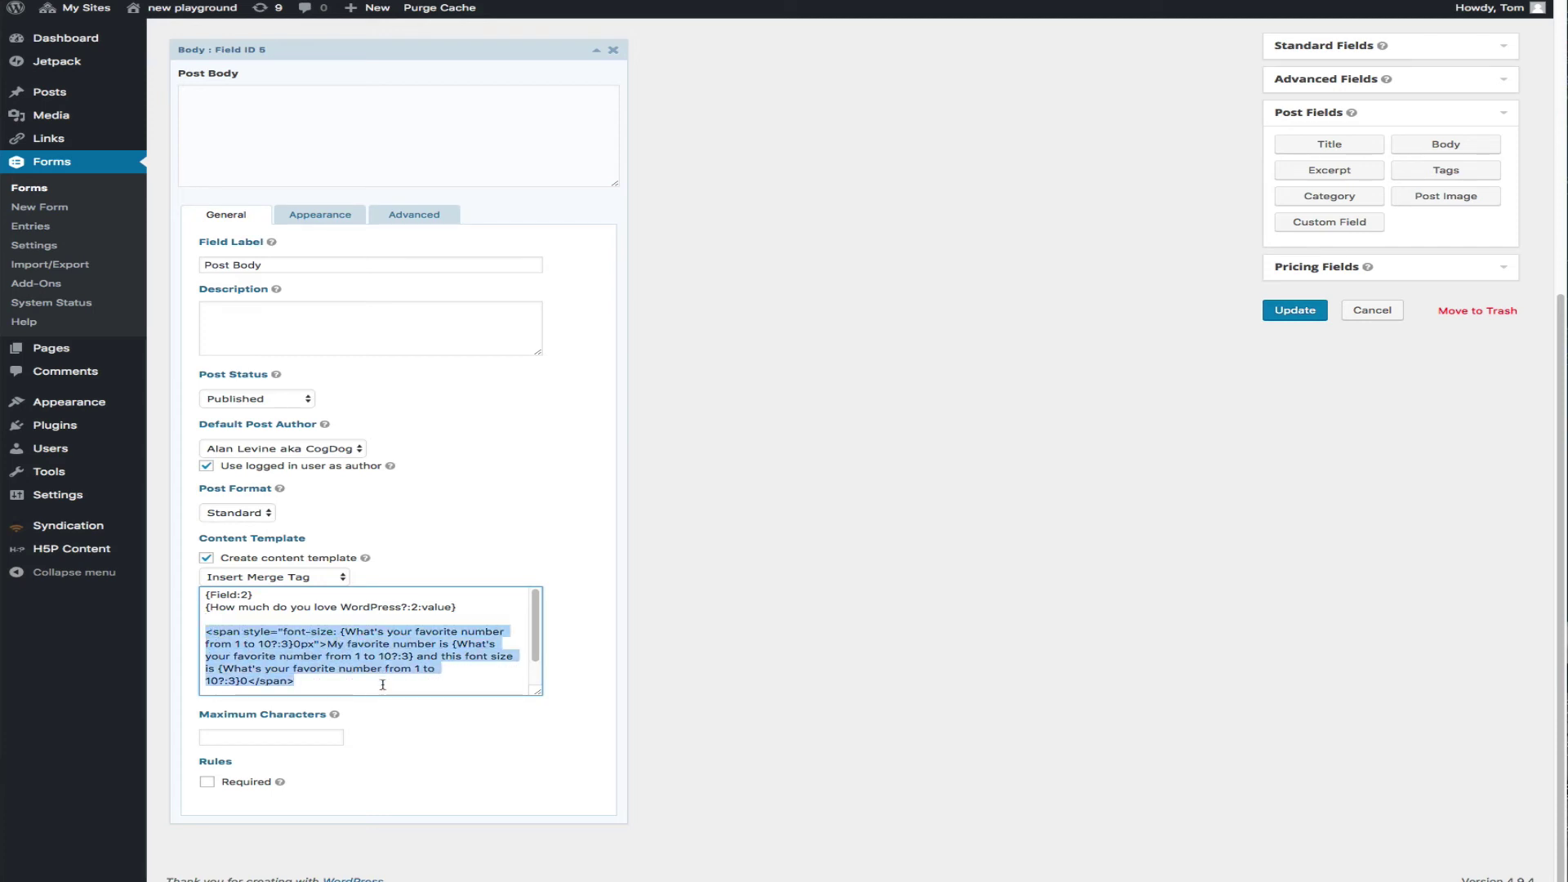
left_click(300, 684)
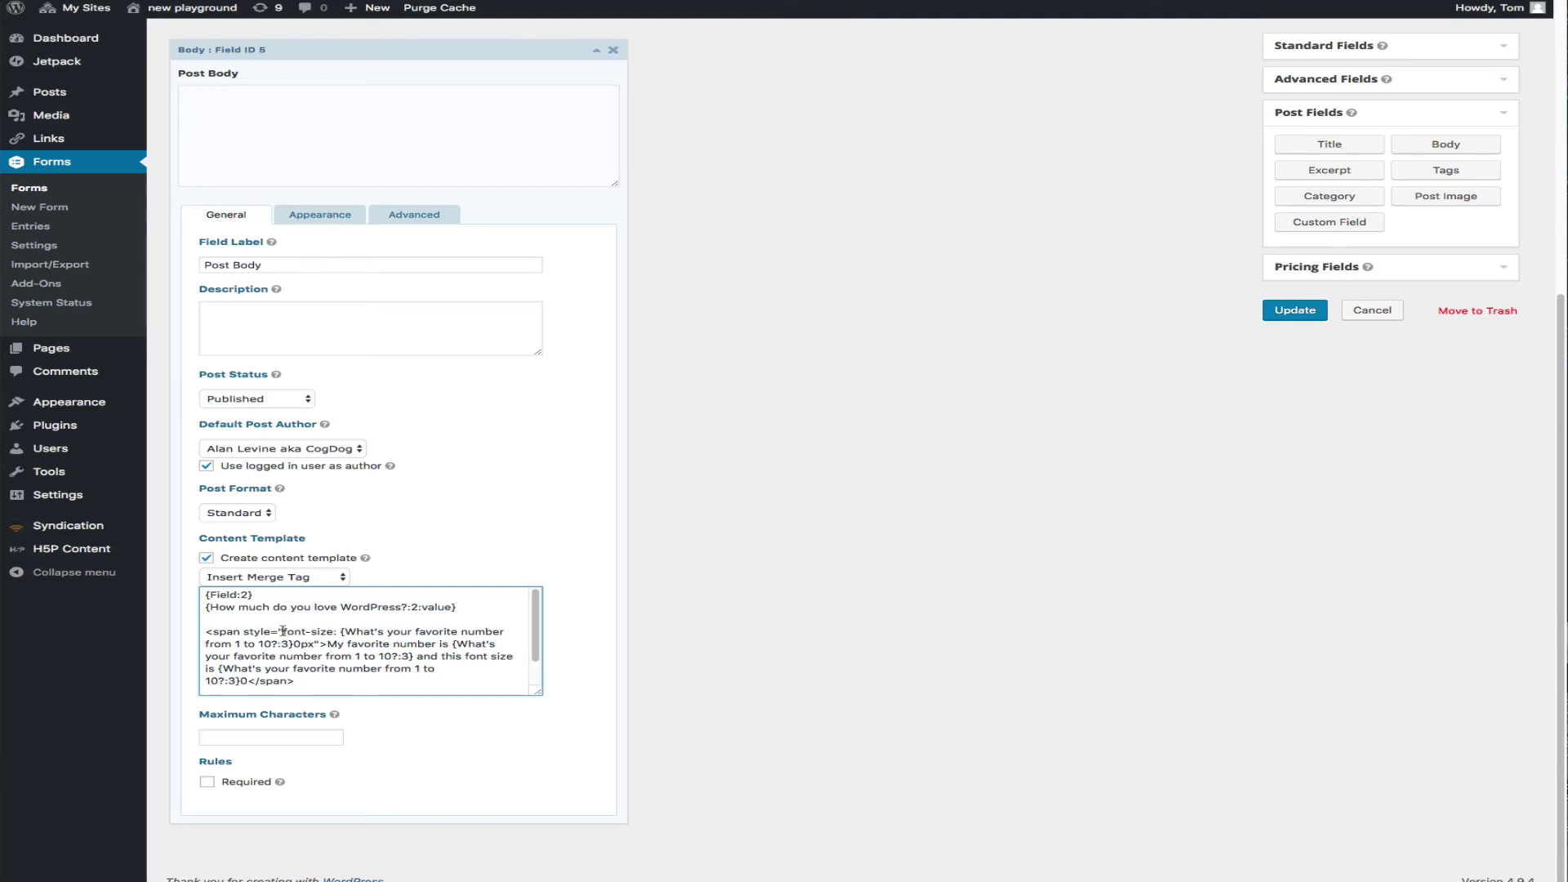
left_click_drag(283, 631, 316, 645)
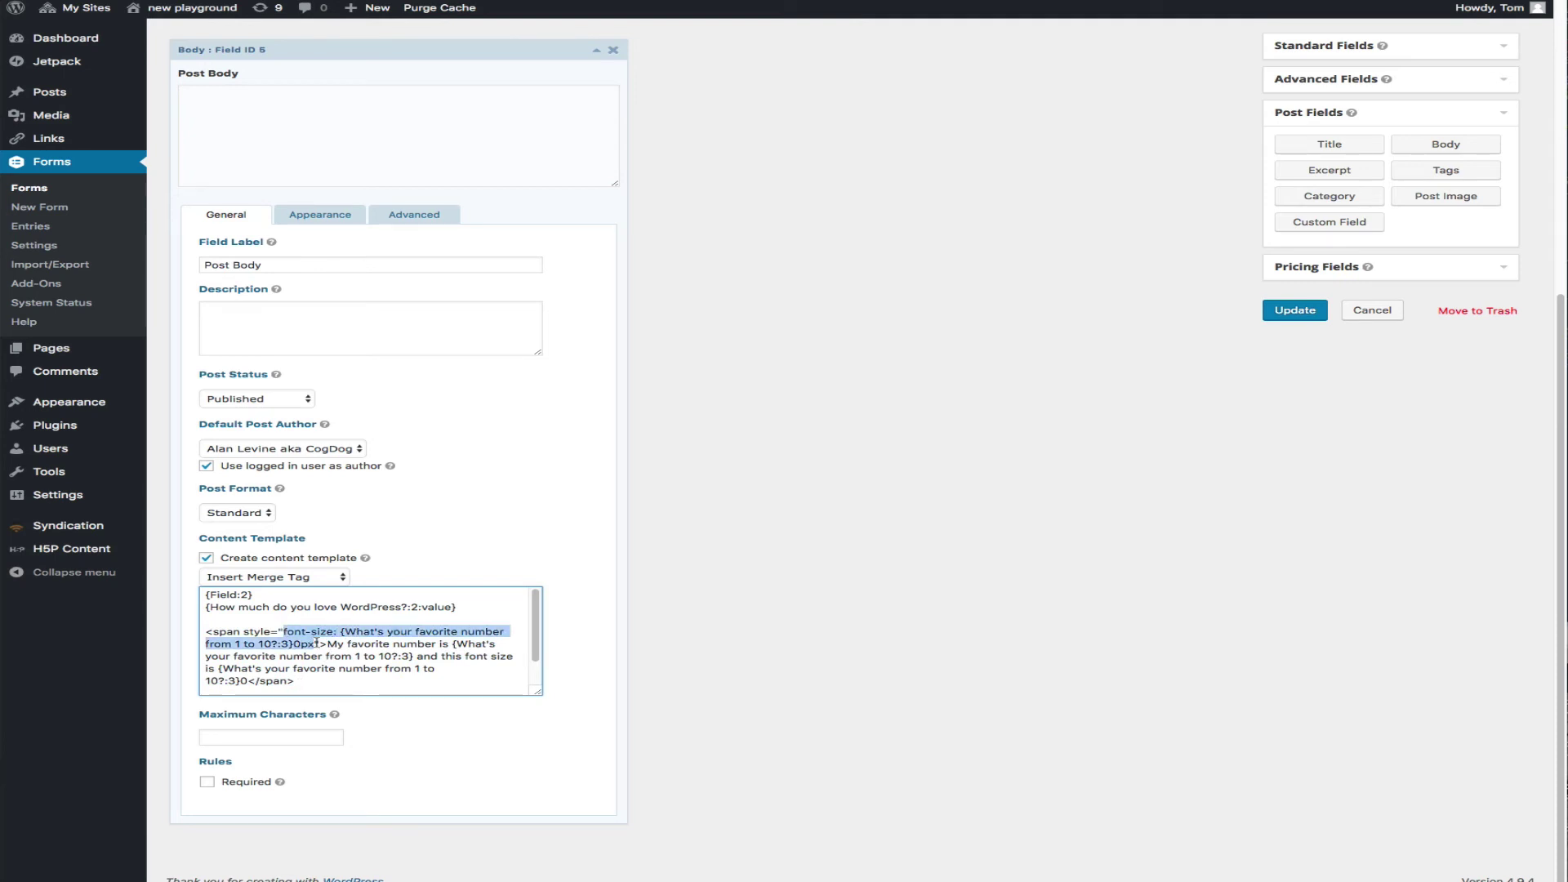
left_click(302, 644)
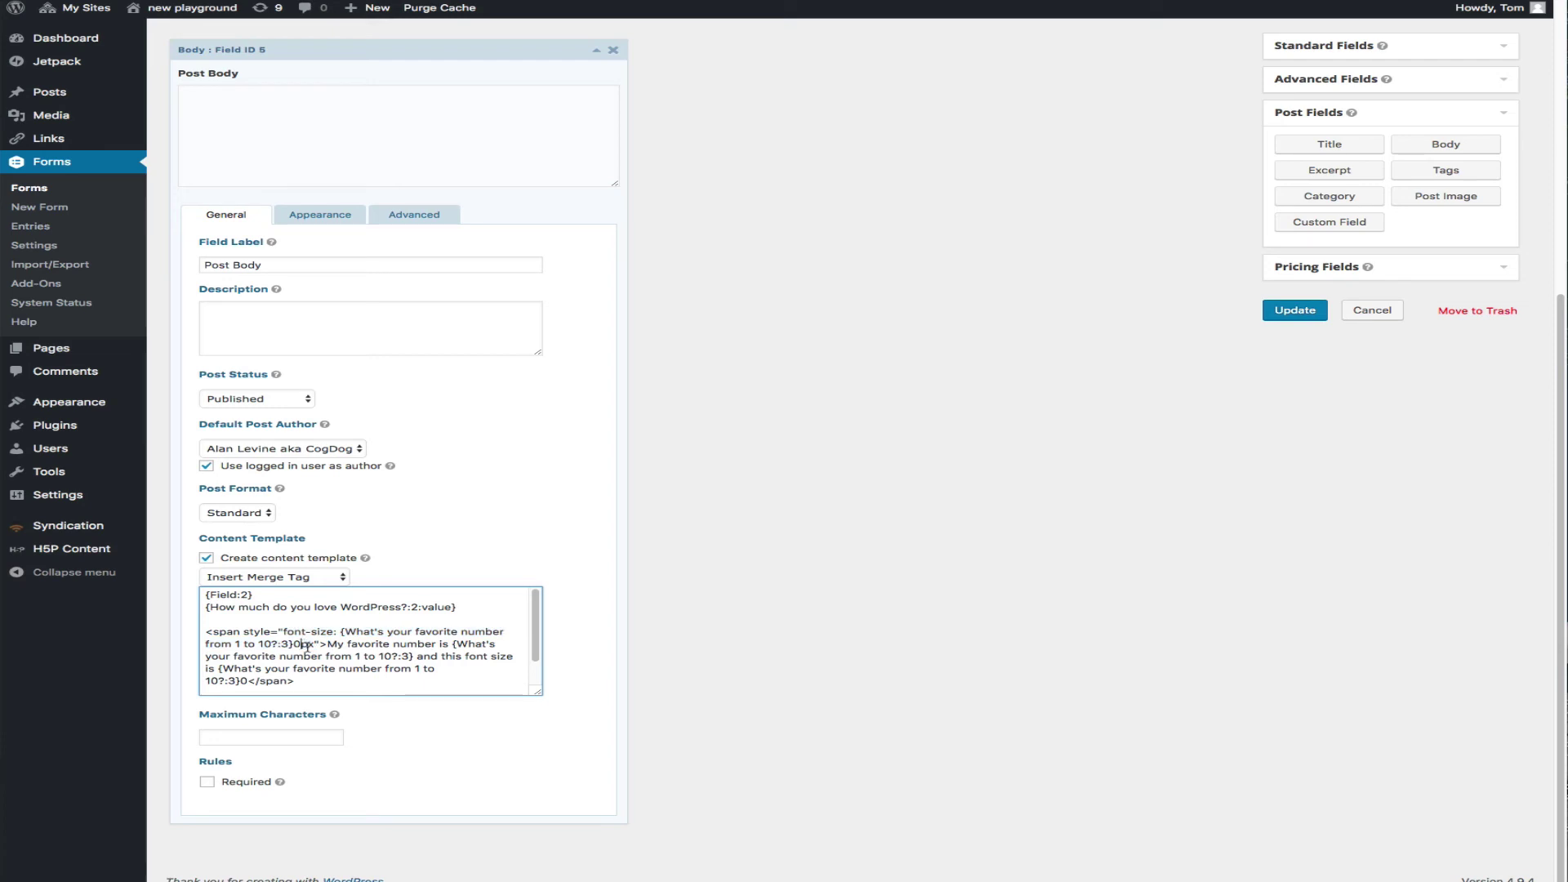
triple_click(248, 658)
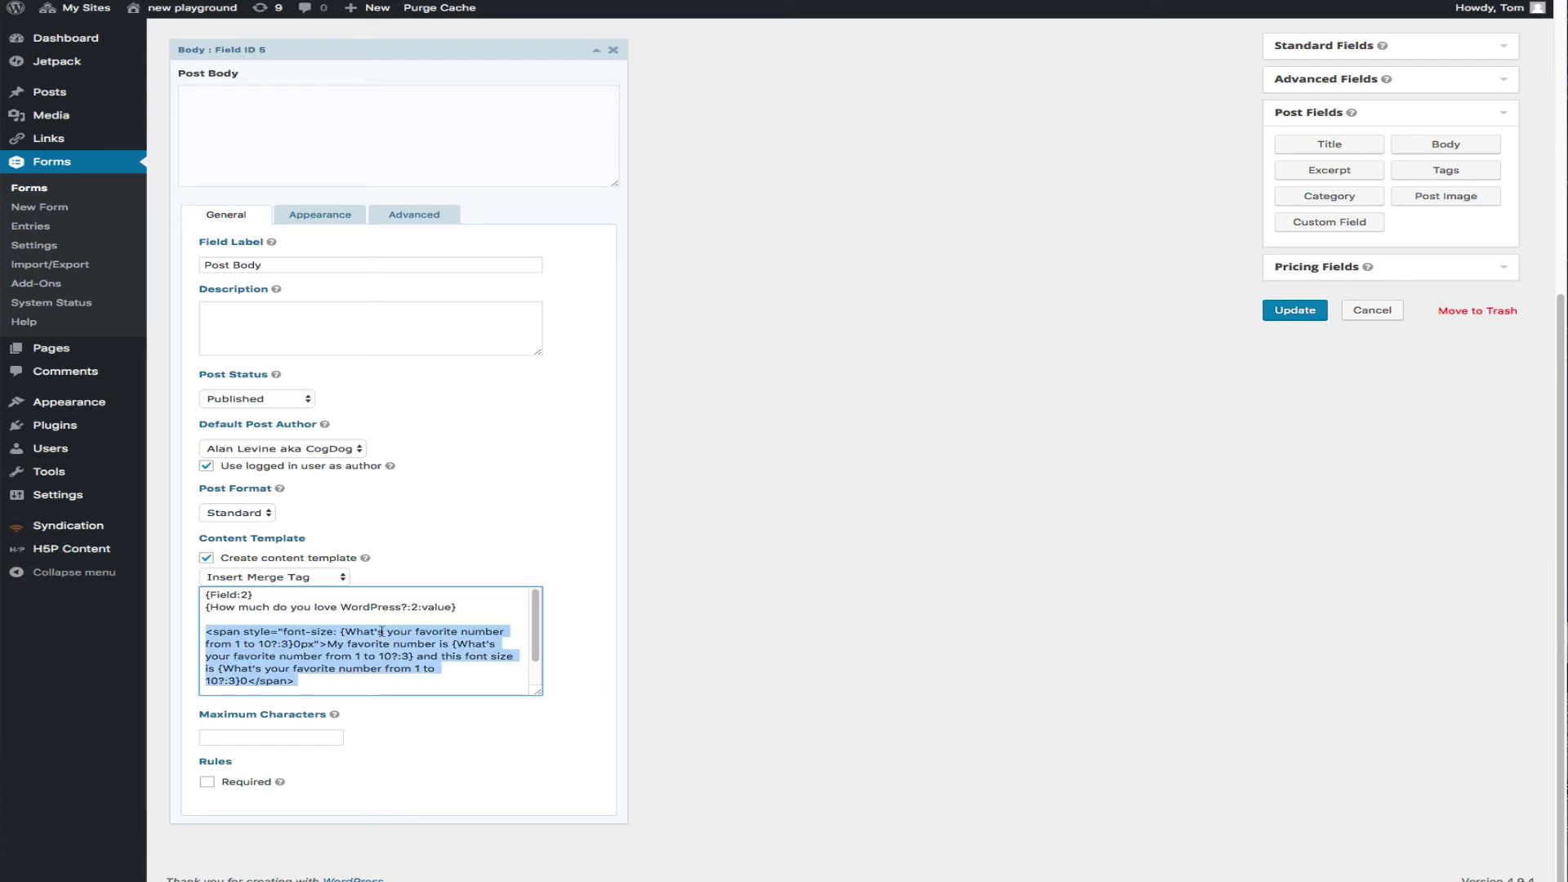
Examine the template's closing sentence that inserts the "Which word resonates most with your chi?" category.
scroll(433, 662, "down", 2)
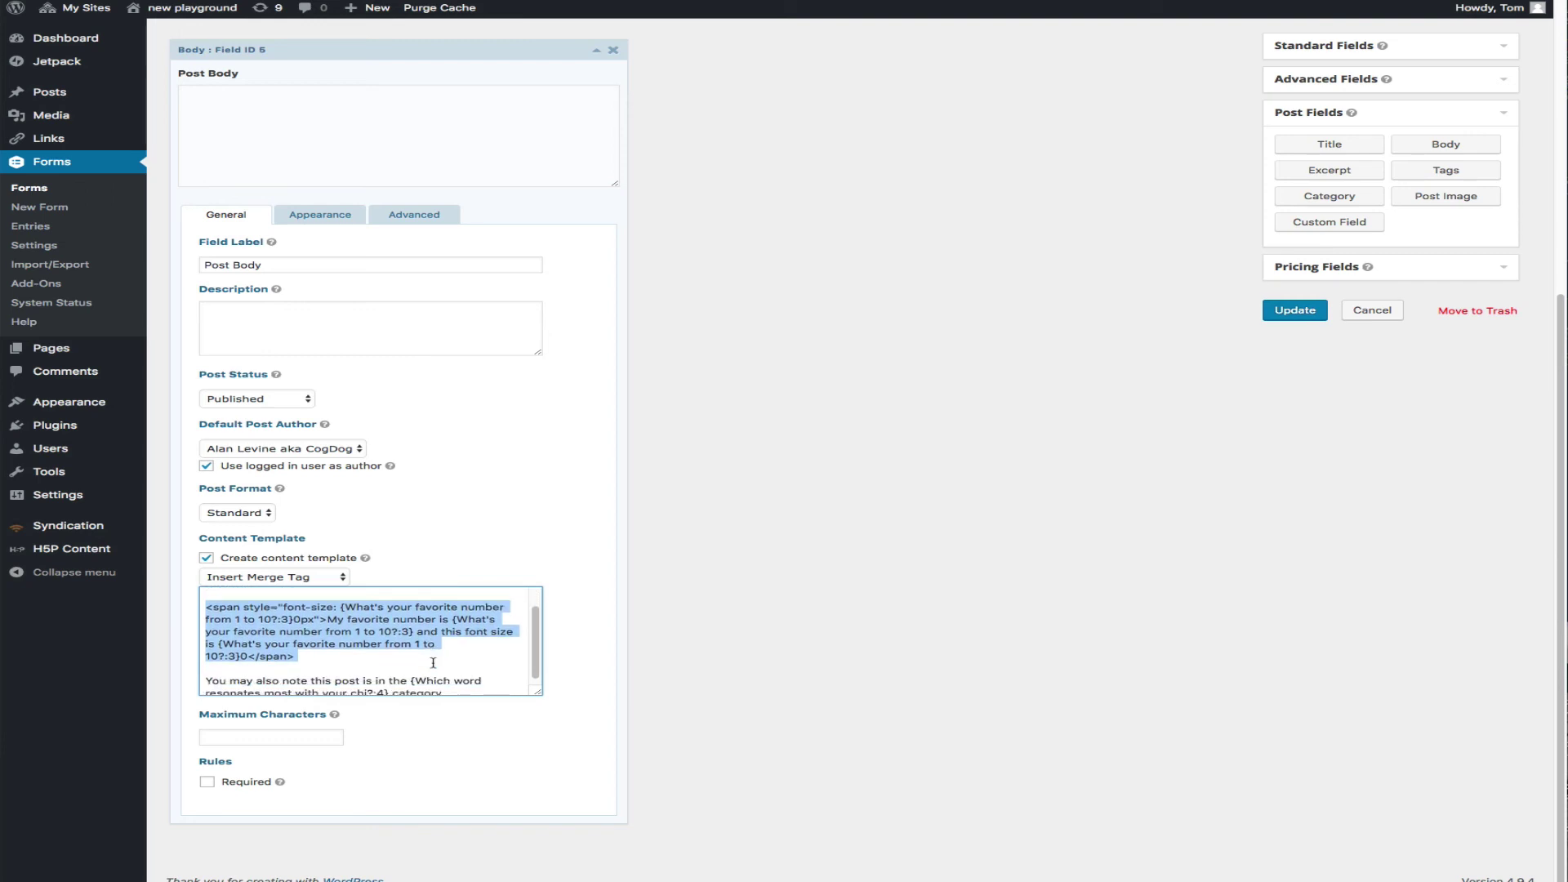
triple_click(395, 681)
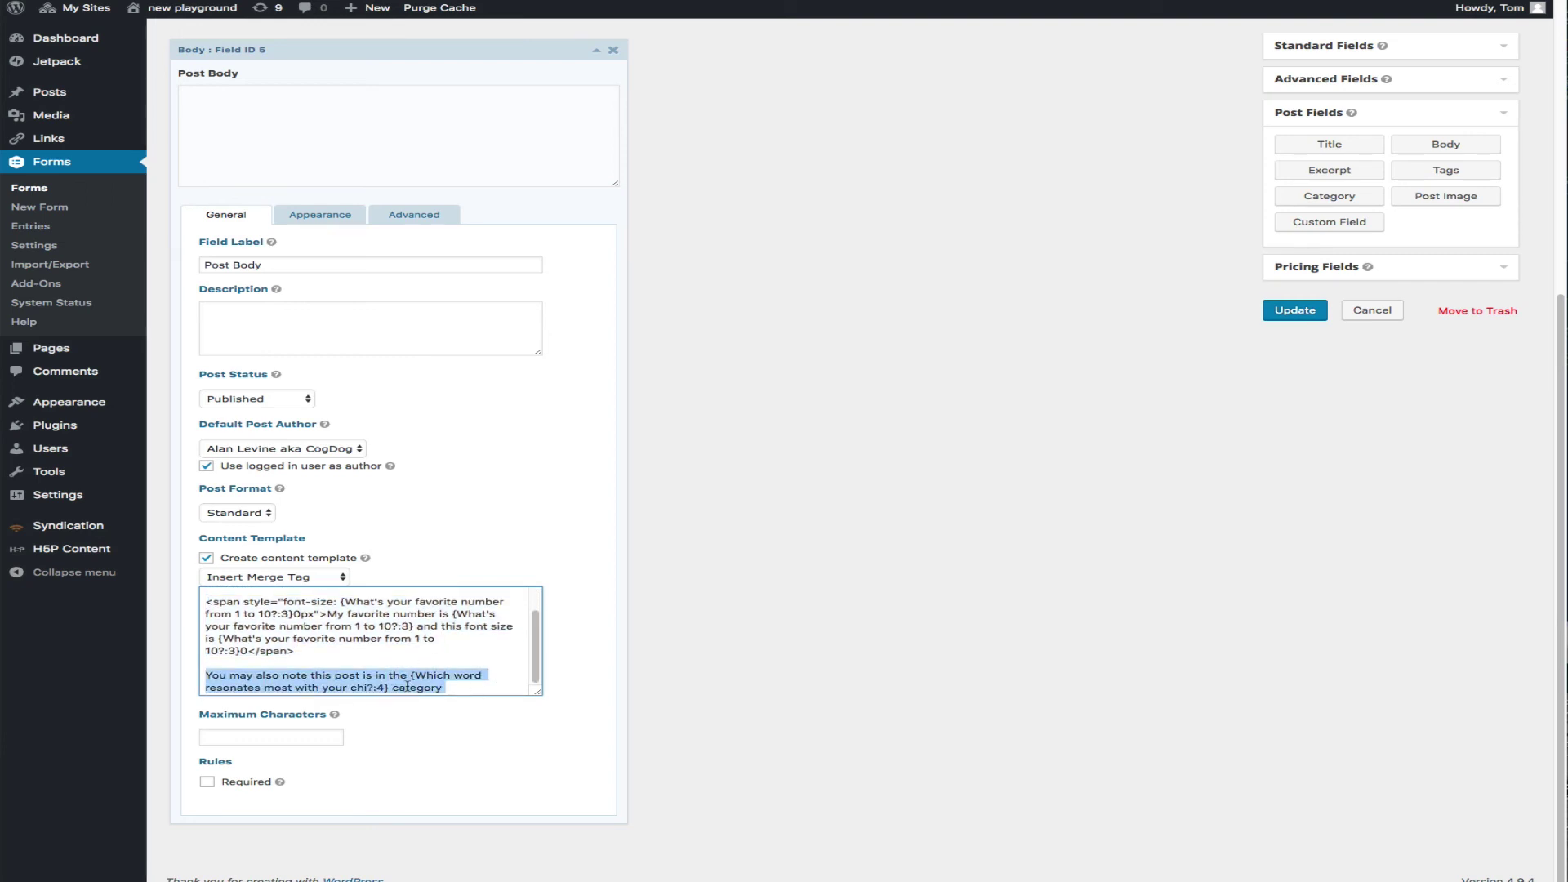
left_click(830, 511)
scroll(921, 458, "up", 5)
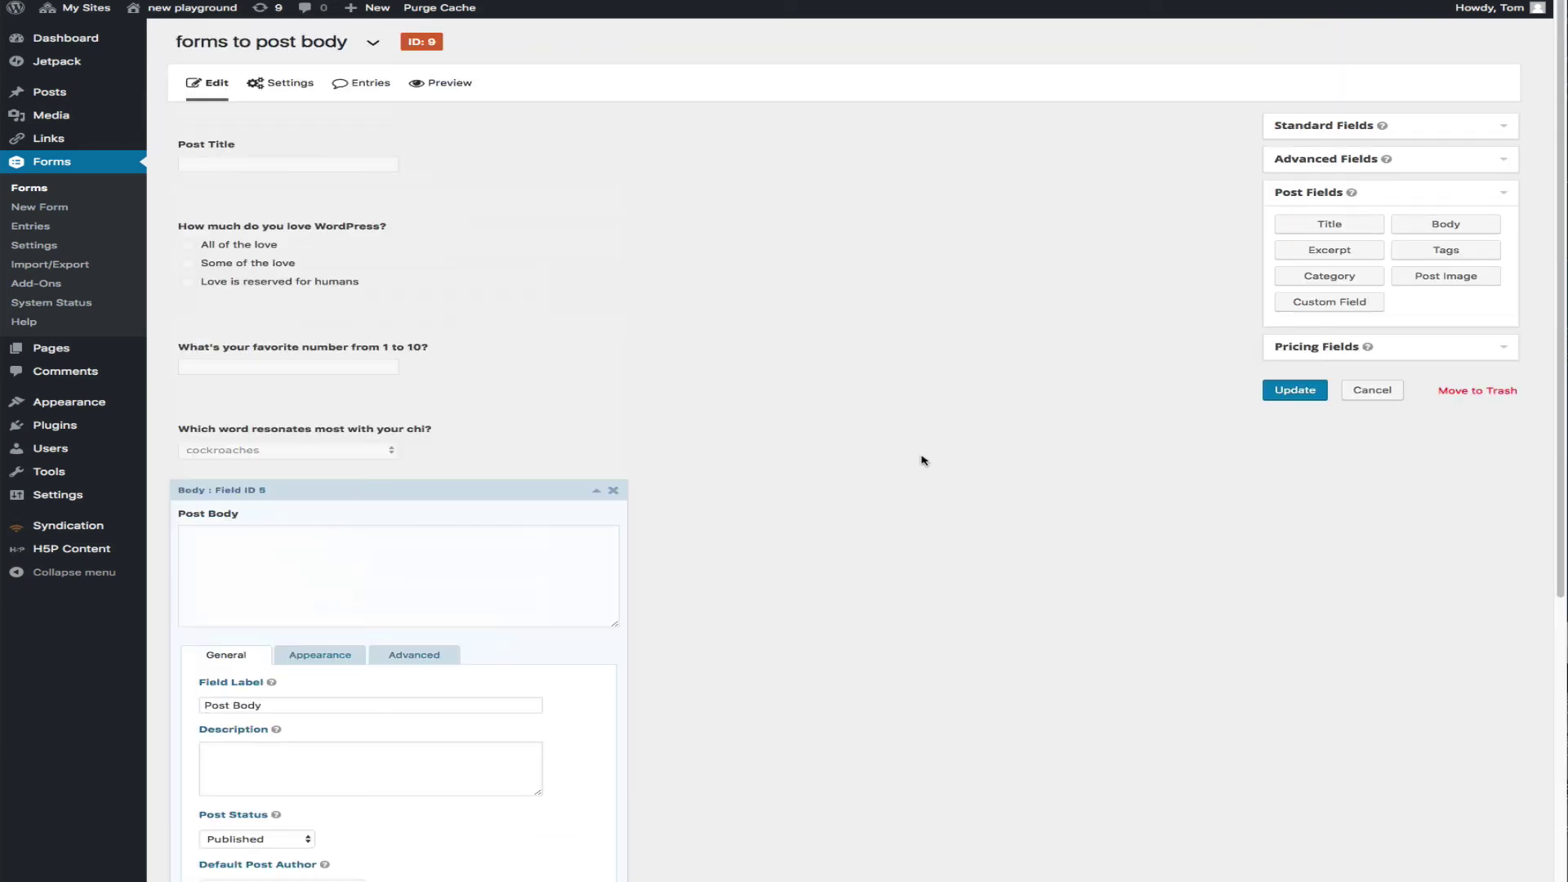
Preview the form, submit an entry with "All of the love", favorite number 7 and the word "splot", and close the preview.
left_click(446, 83)
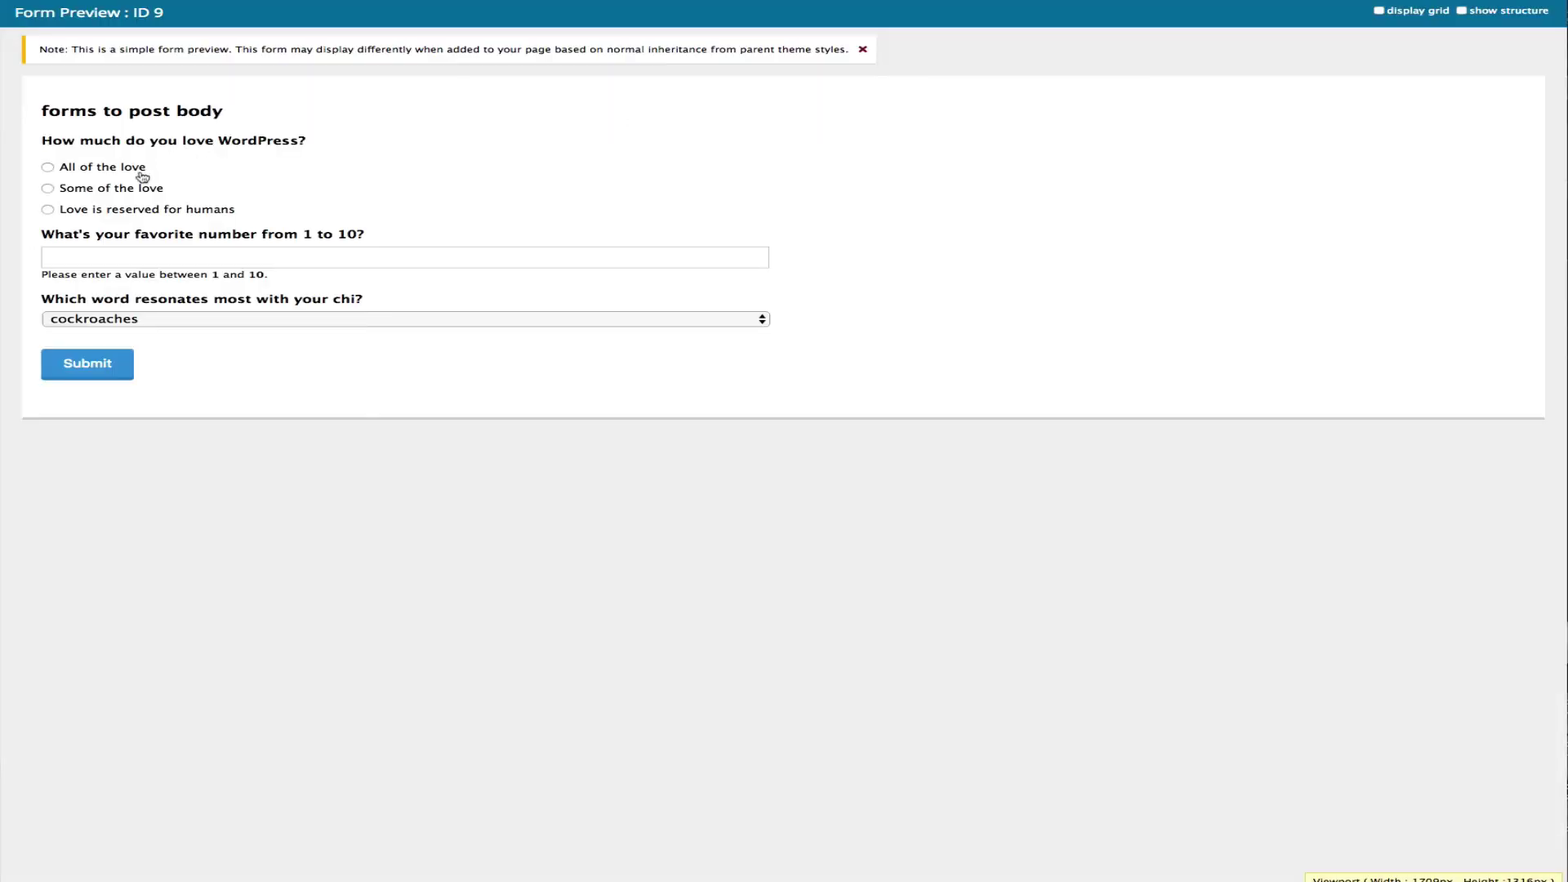
left_click(99, 171)
left_click(253, 254)
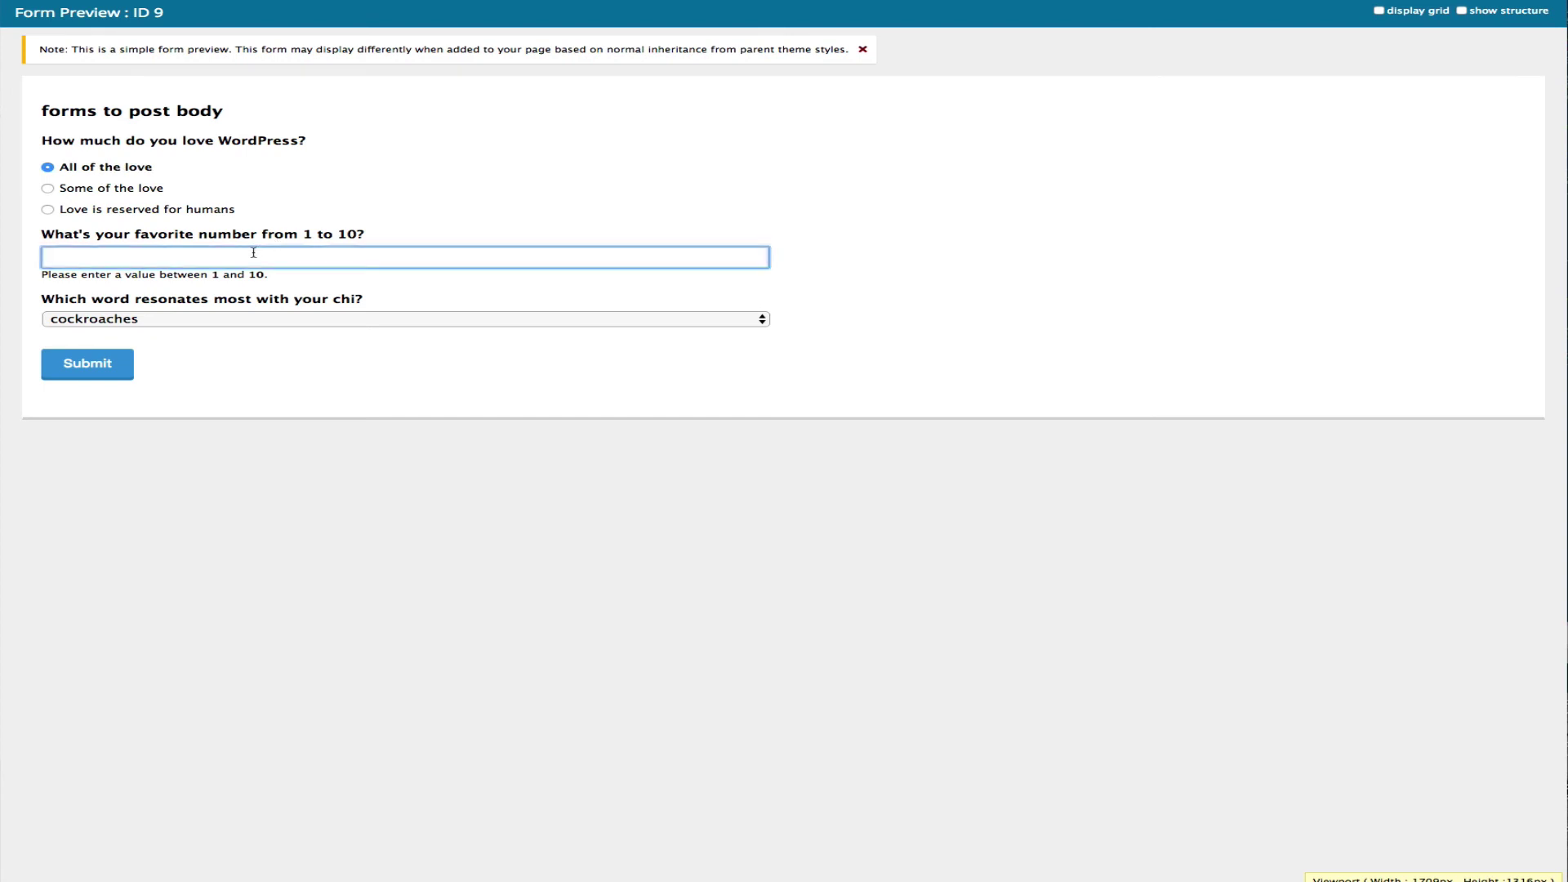
left_click(283, 320)
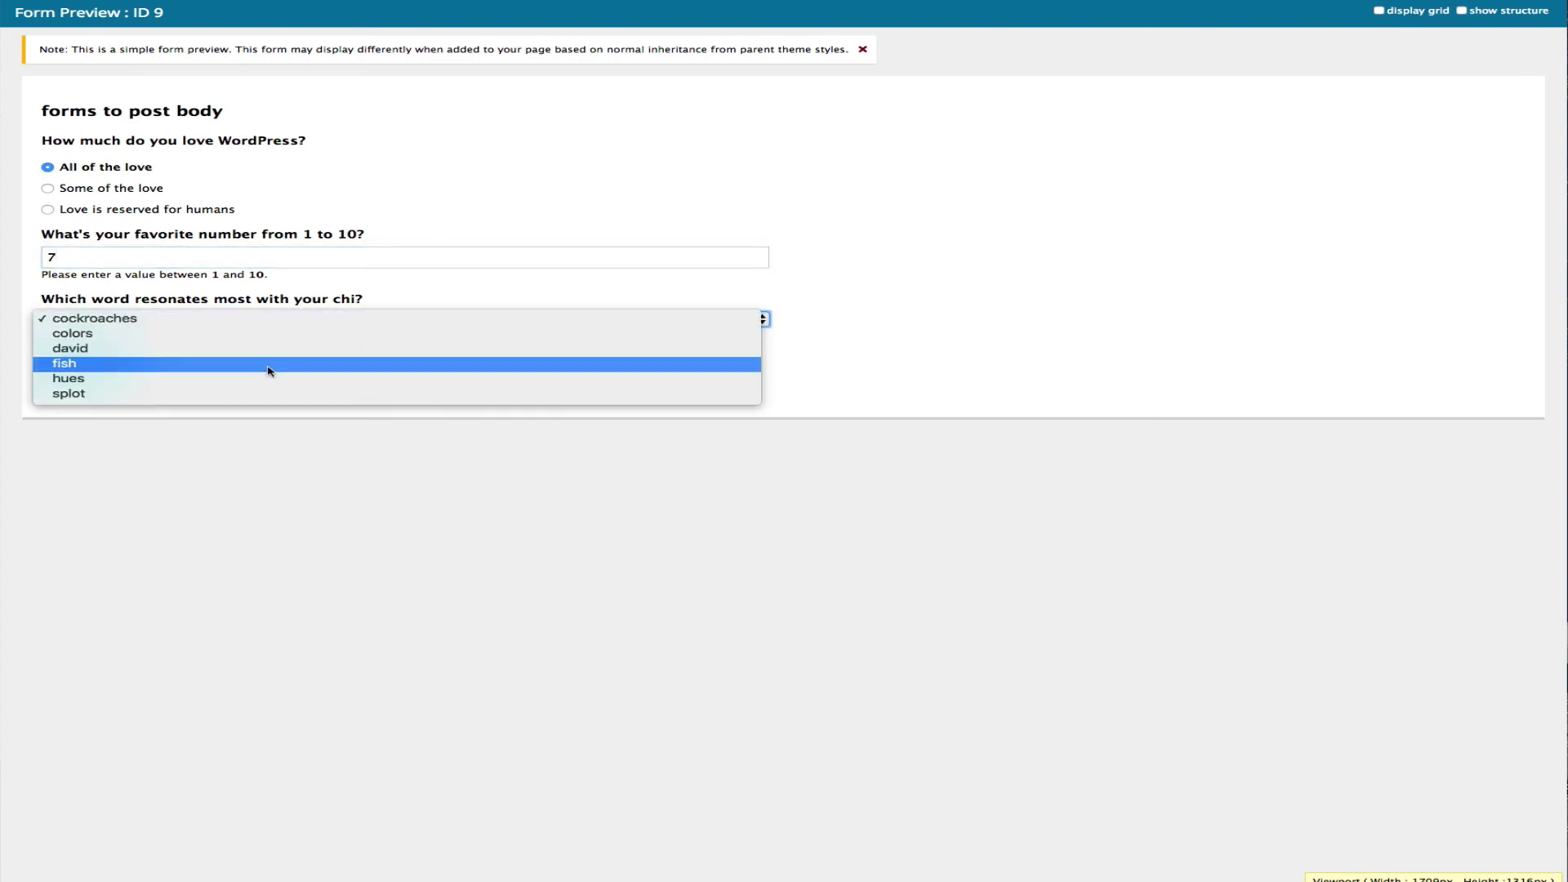
left_click(275, 393)
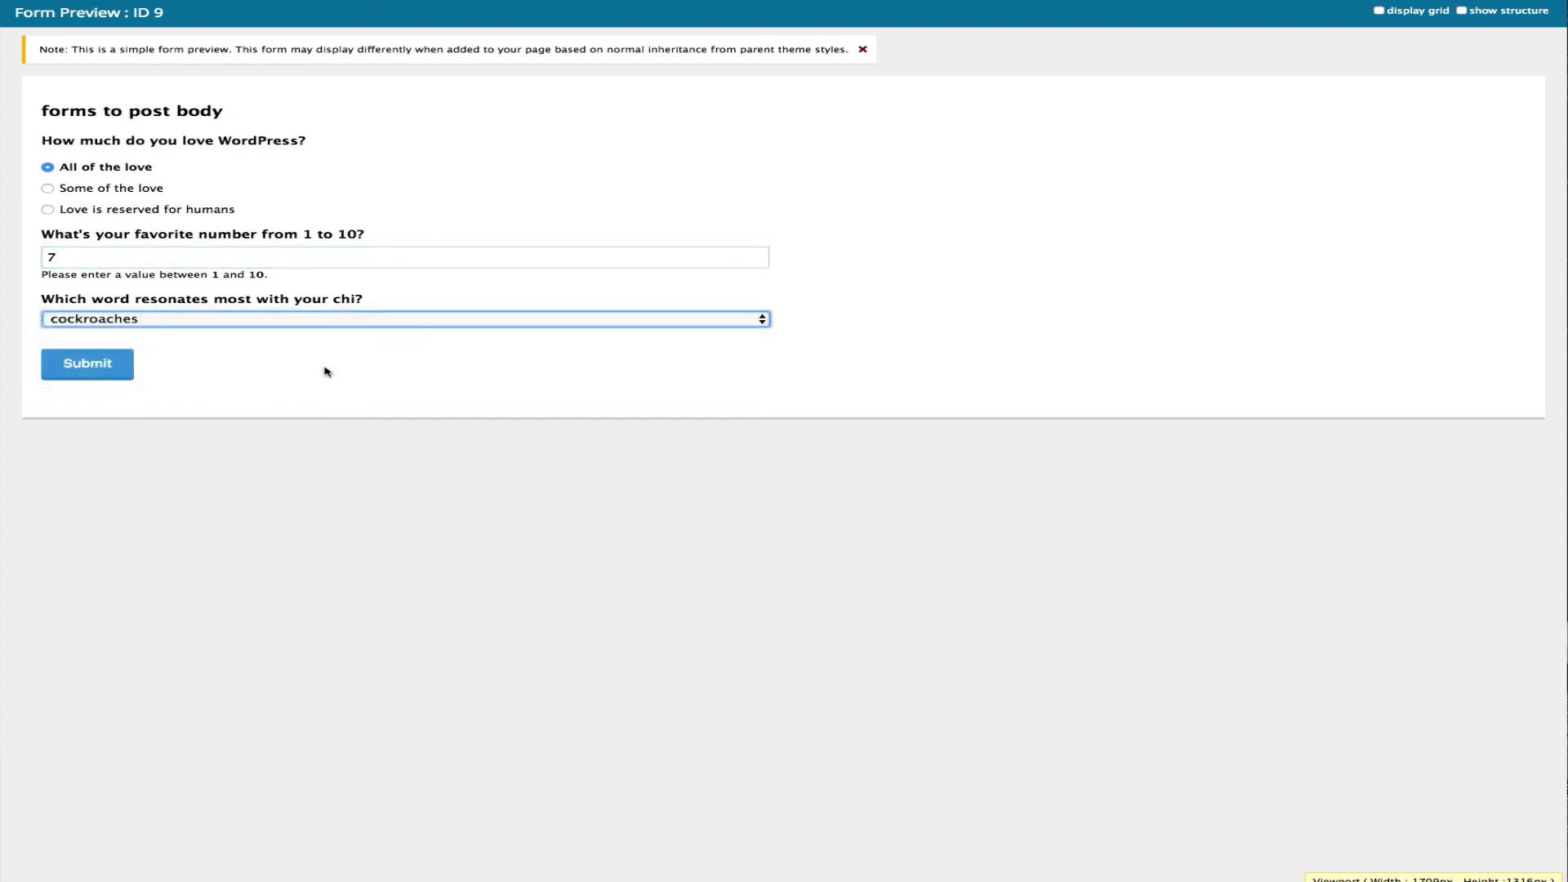
left_click(86, 371)
key("super+w")
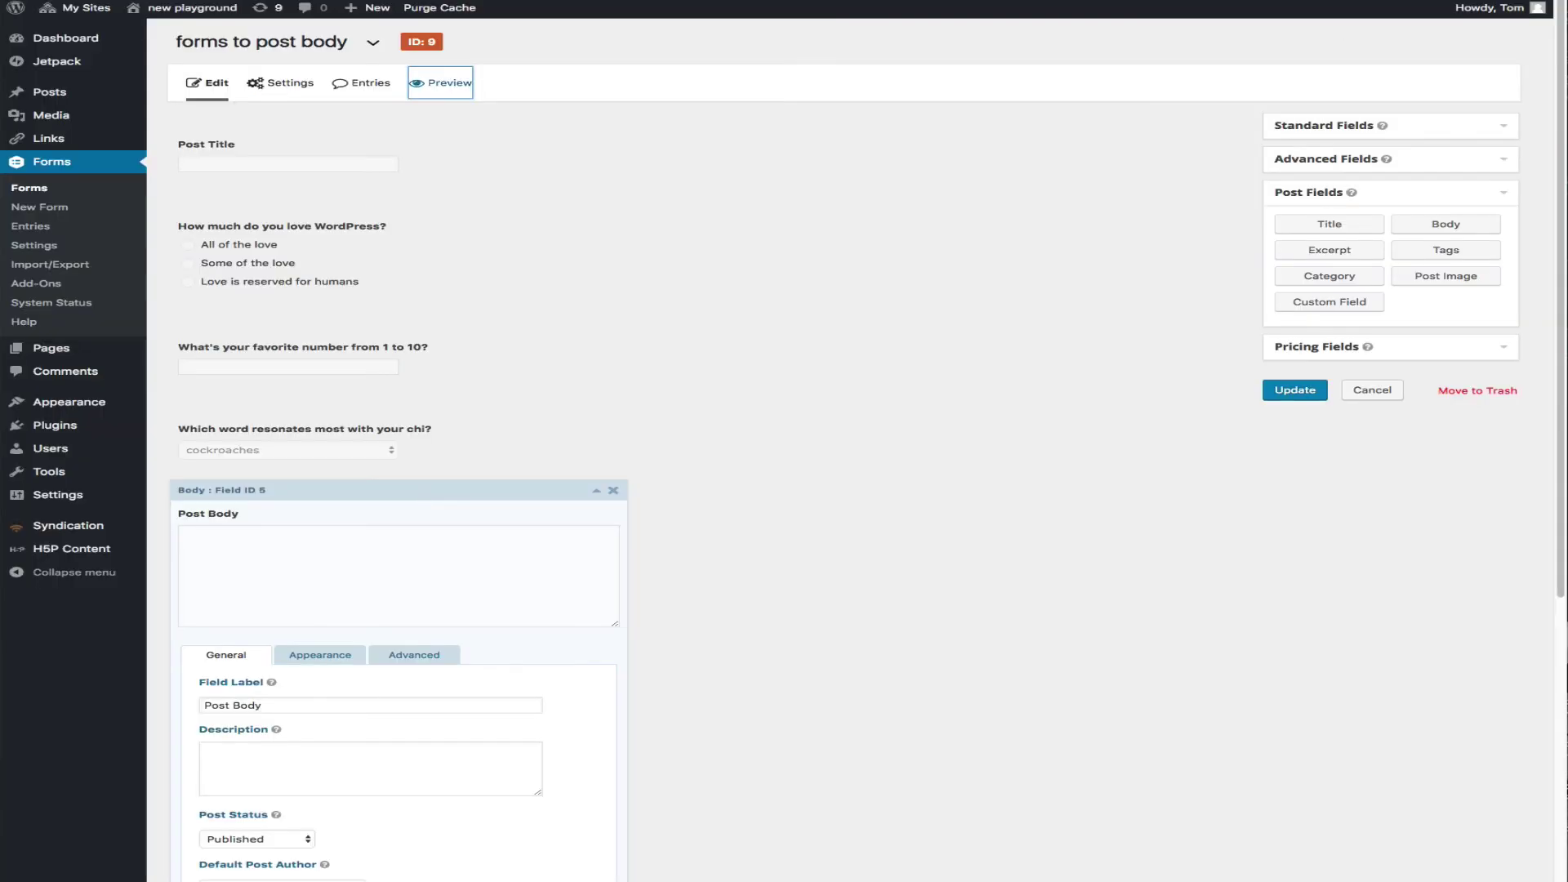
Open the list of all posts and view the newest post, created from the submitted entry.
mouse_move(49, 94)
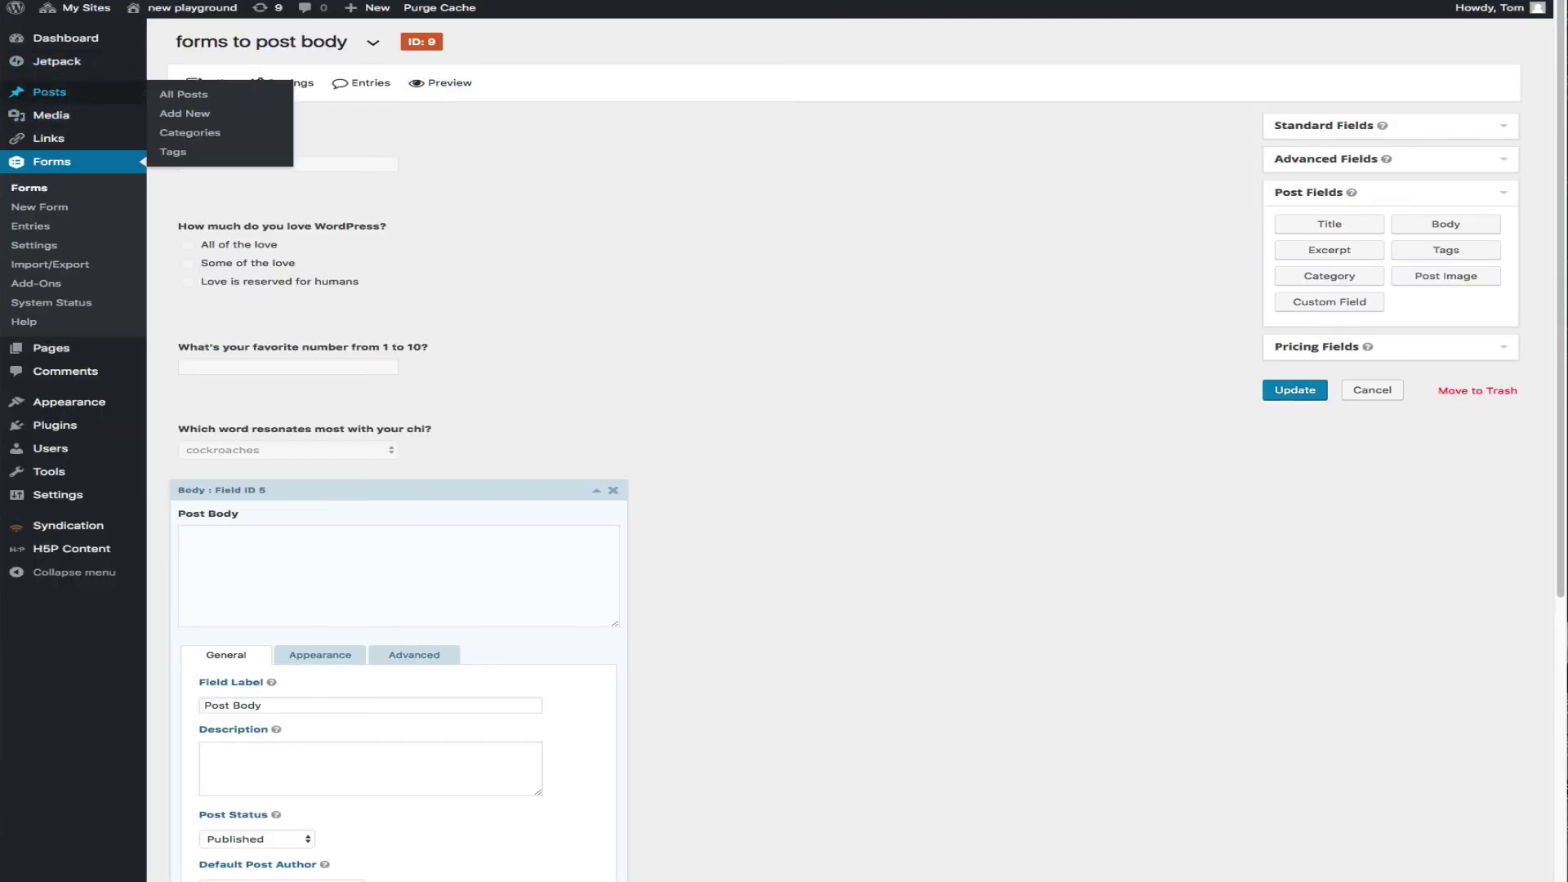
left_click(49, 92)
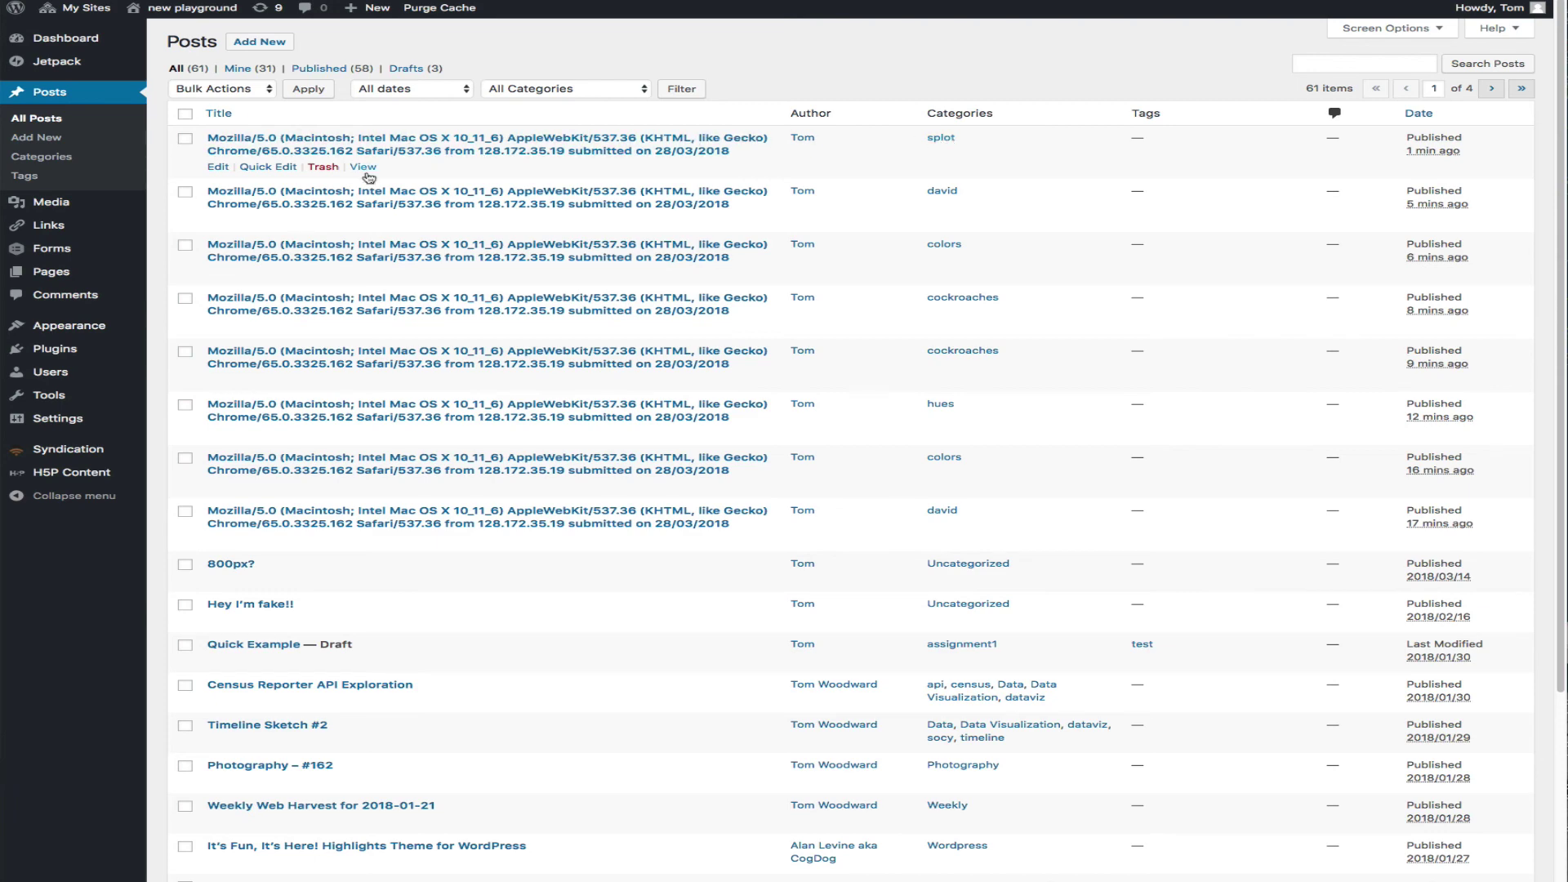
left_click(363, 167)
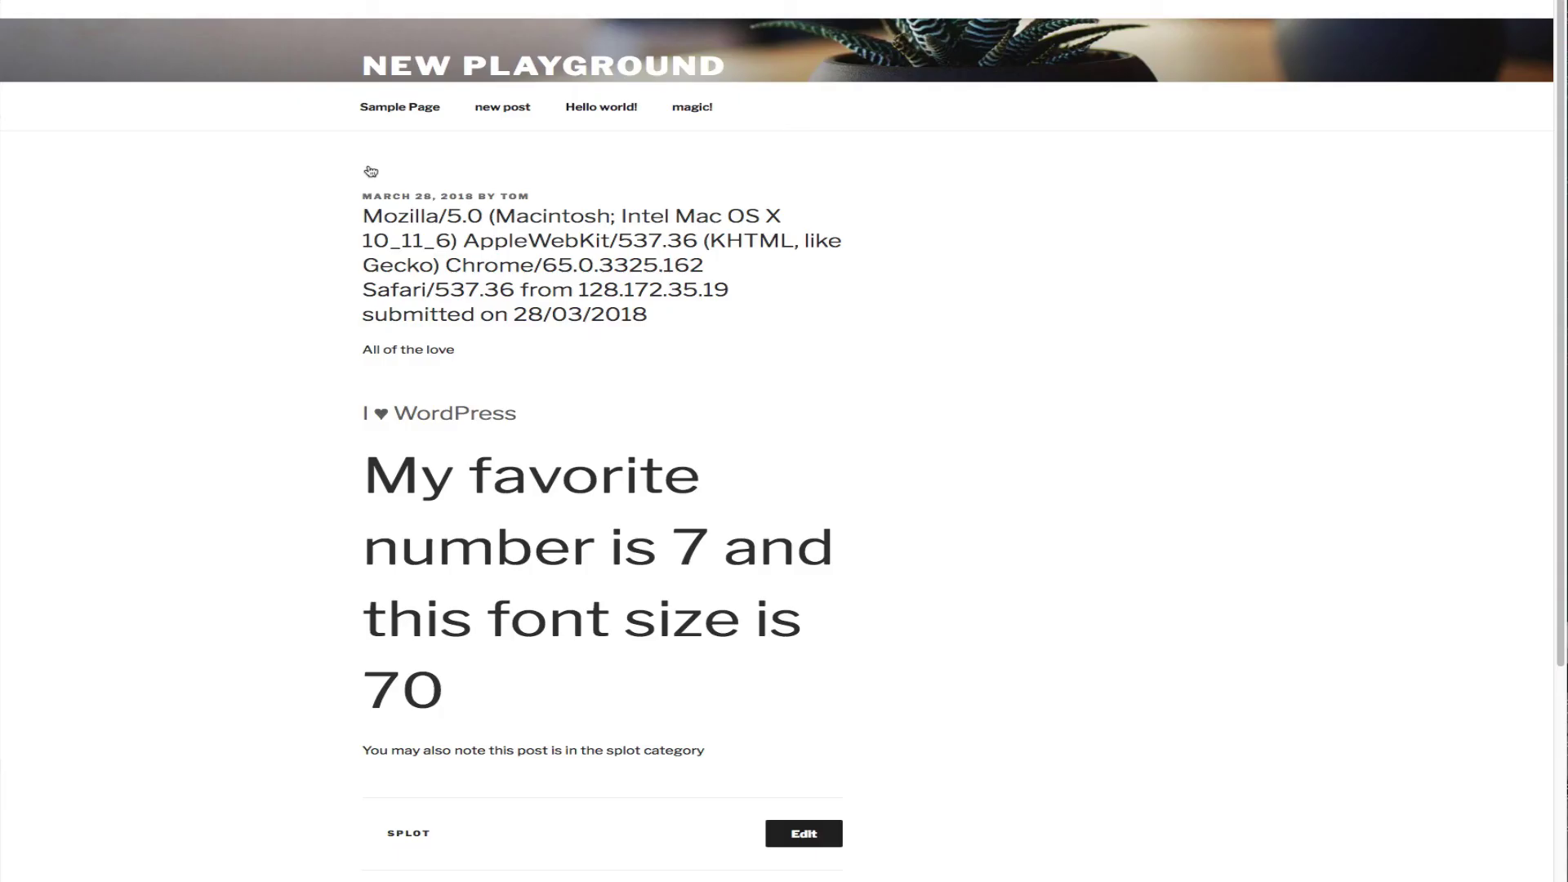
Compare the post's "All of the love" line with the "I ♥ WordPress" heading, and inspect the heading's HTML element.
scroll(245, 312, "down", 2)
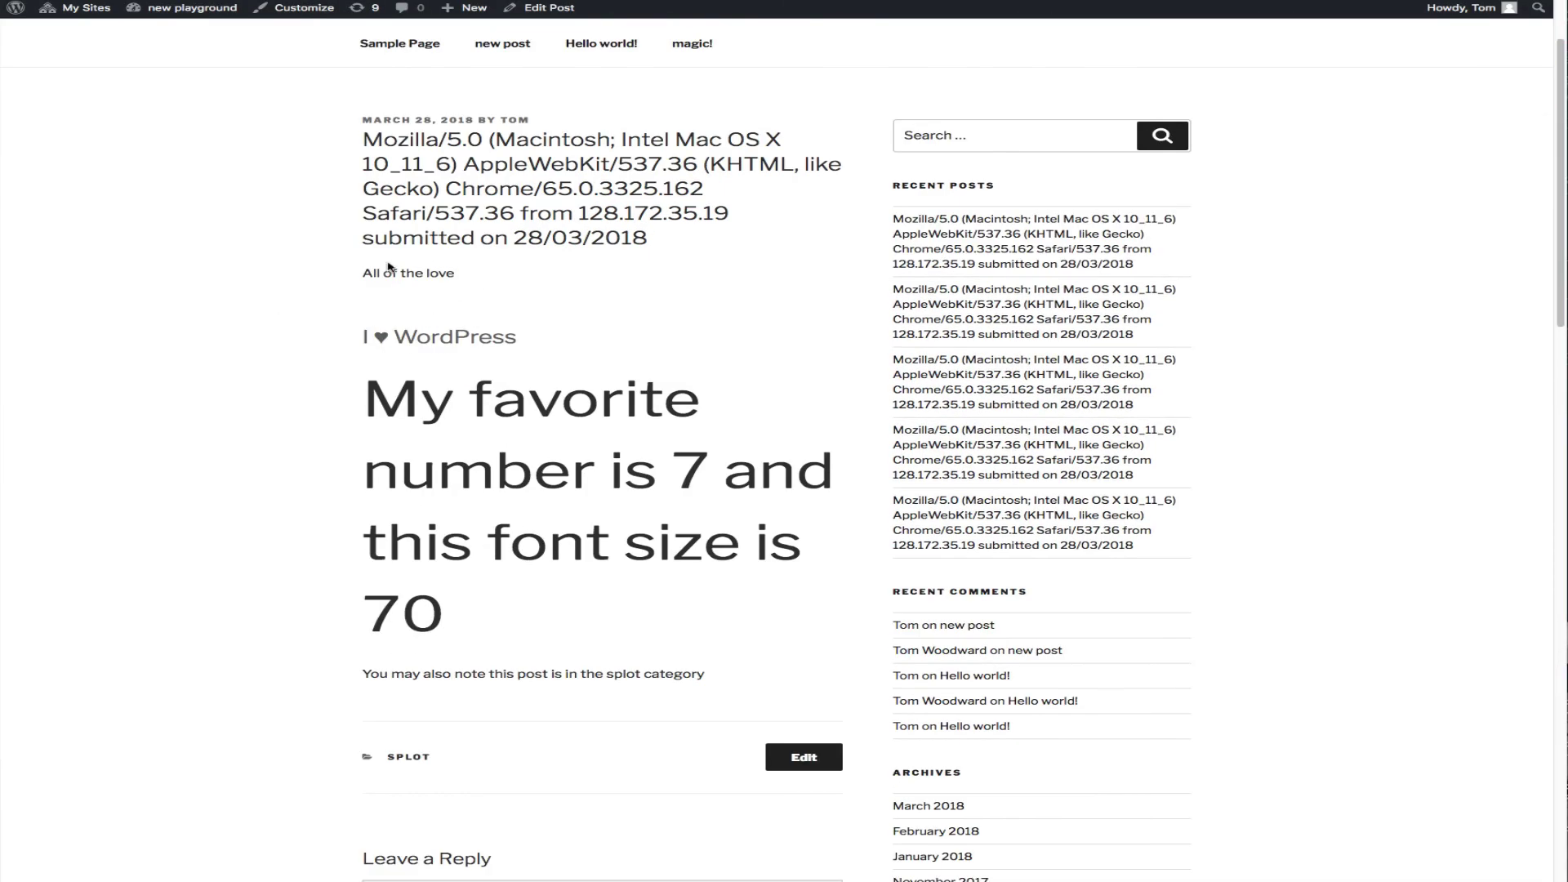
left_click_drag(360, 271, 362, 328)
left_click(553, 317)
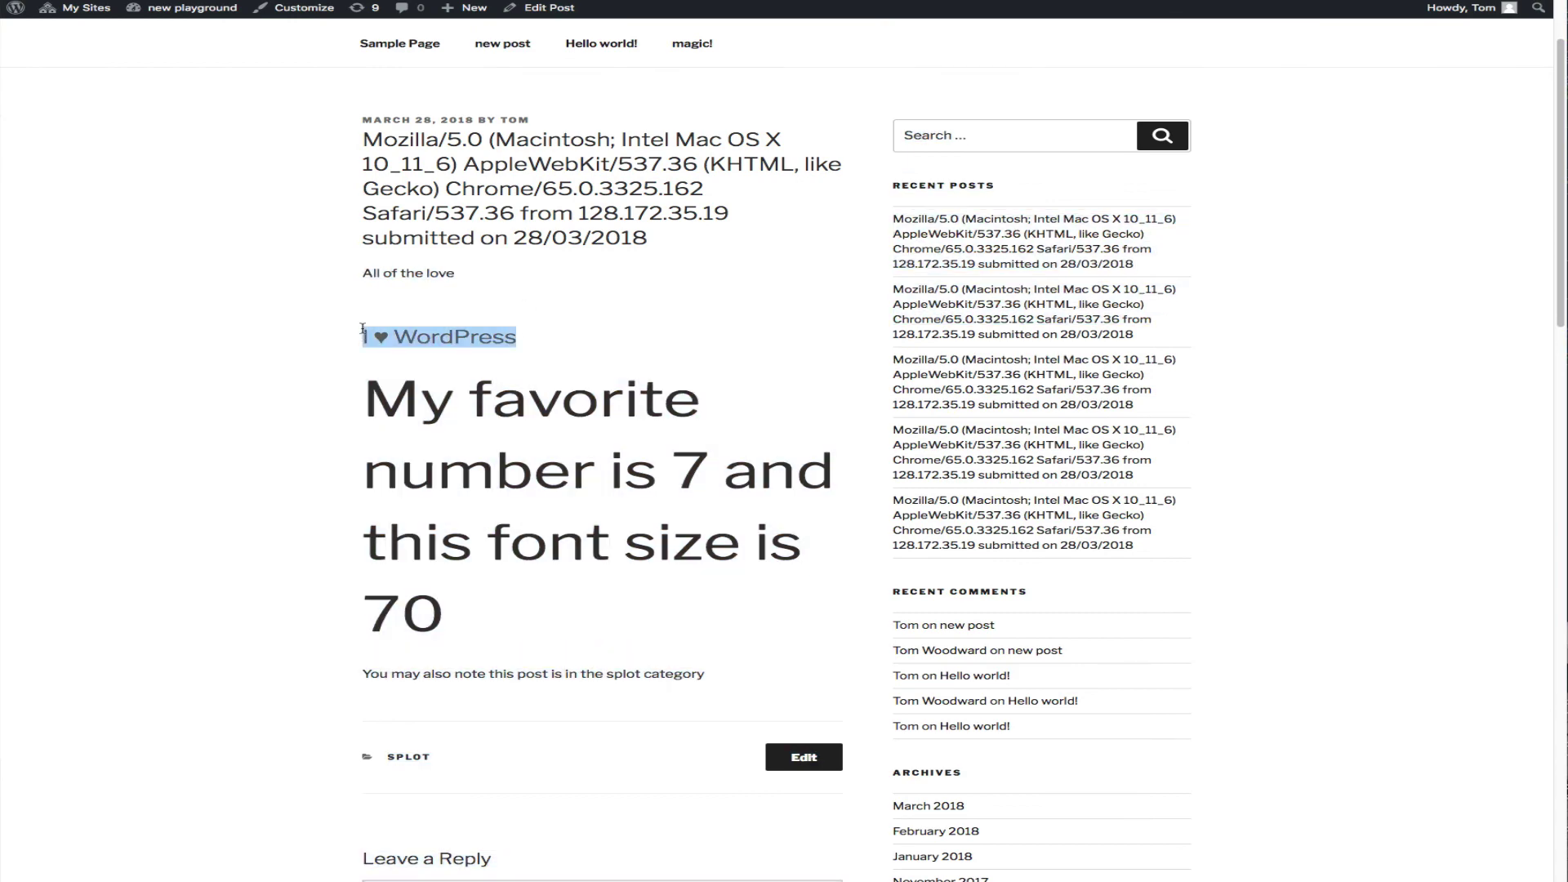
right_click(457, 340)
left_click(521, 490)
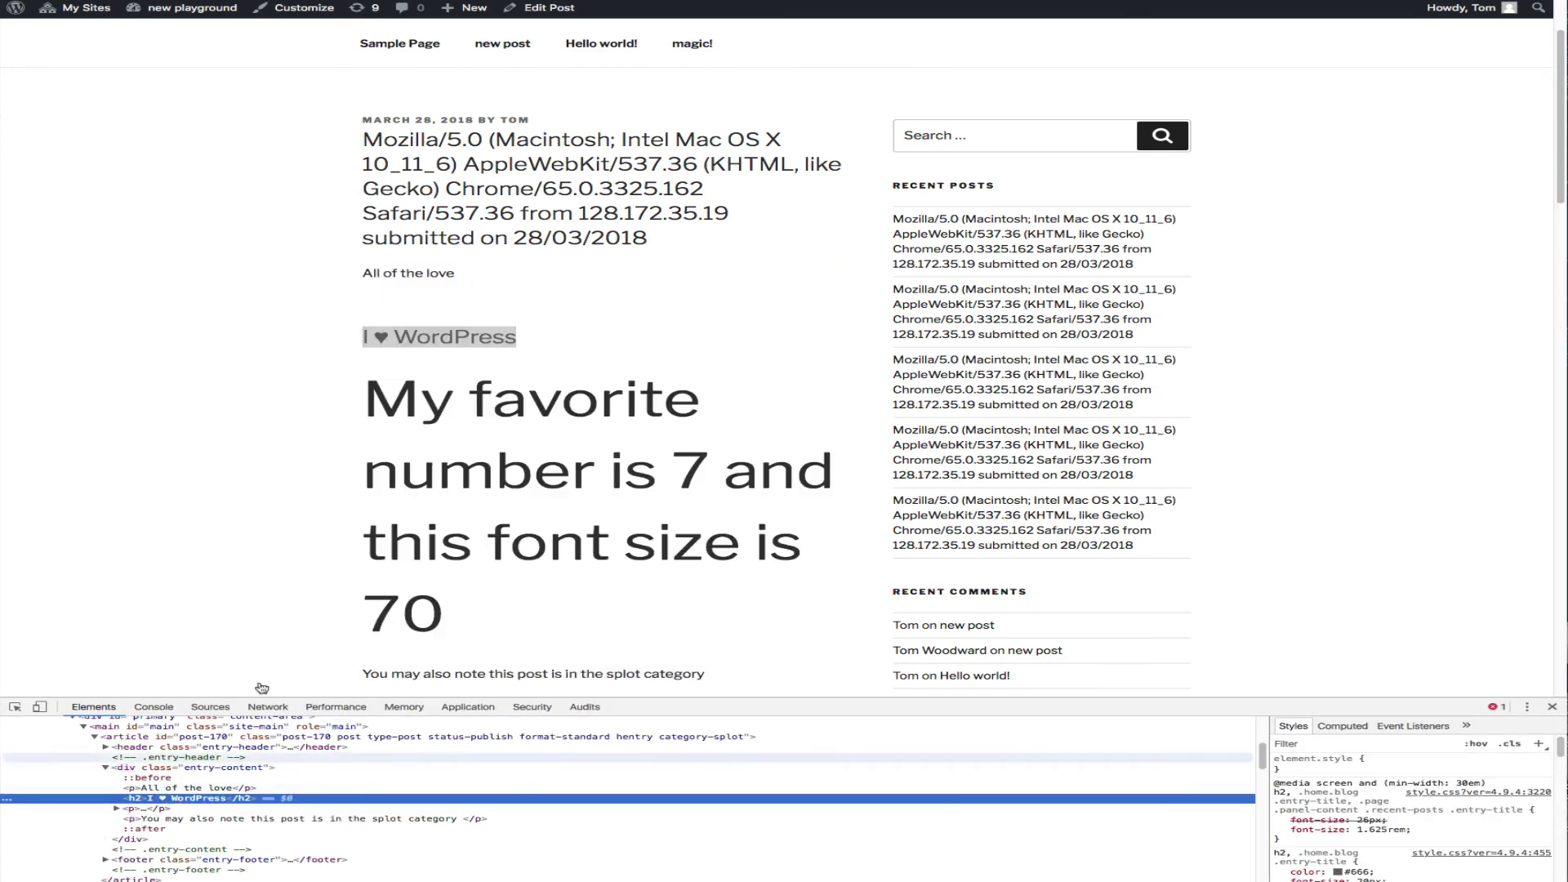
Examine the post's enlarged favorite number text and the sentence naming its category.
left_click_drag(376, 398, 560, 597)
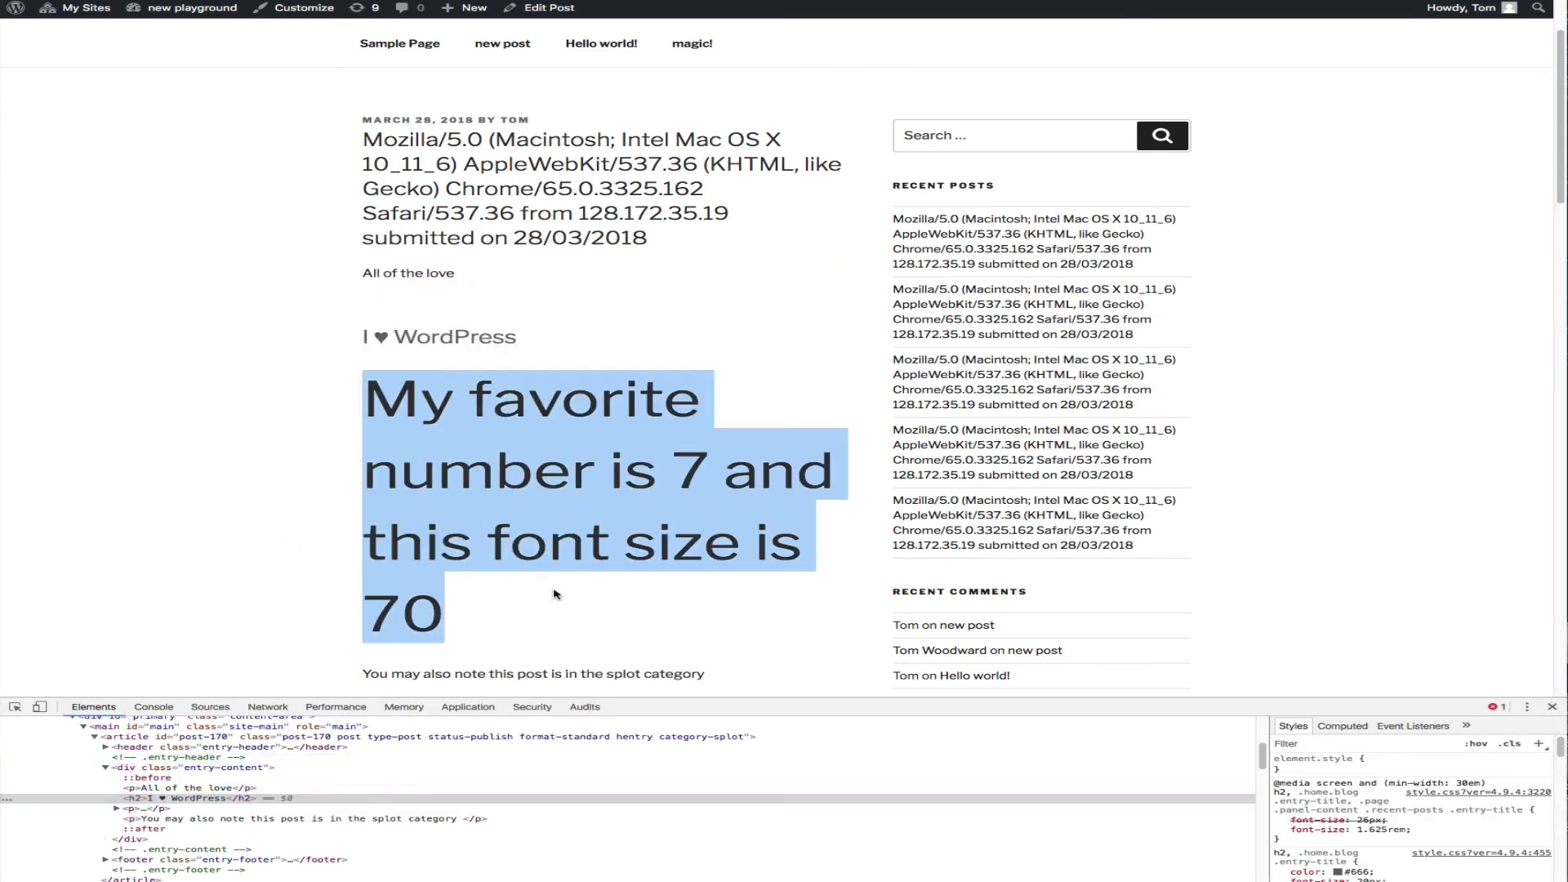
scroll(685, 485, "down", 2)
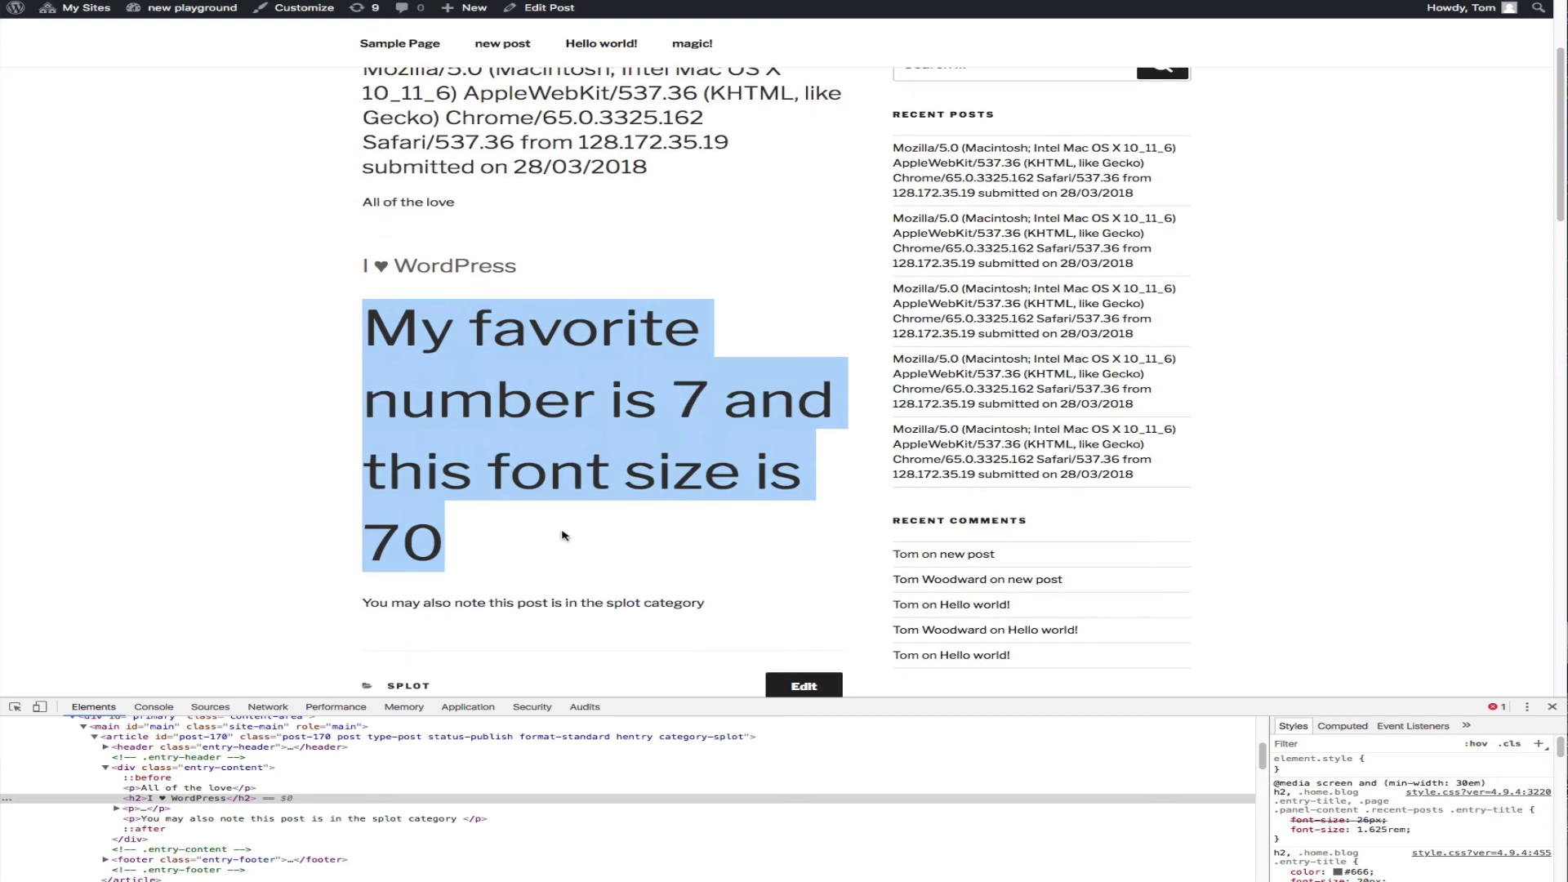
scroll(600, 518, "down", 3)
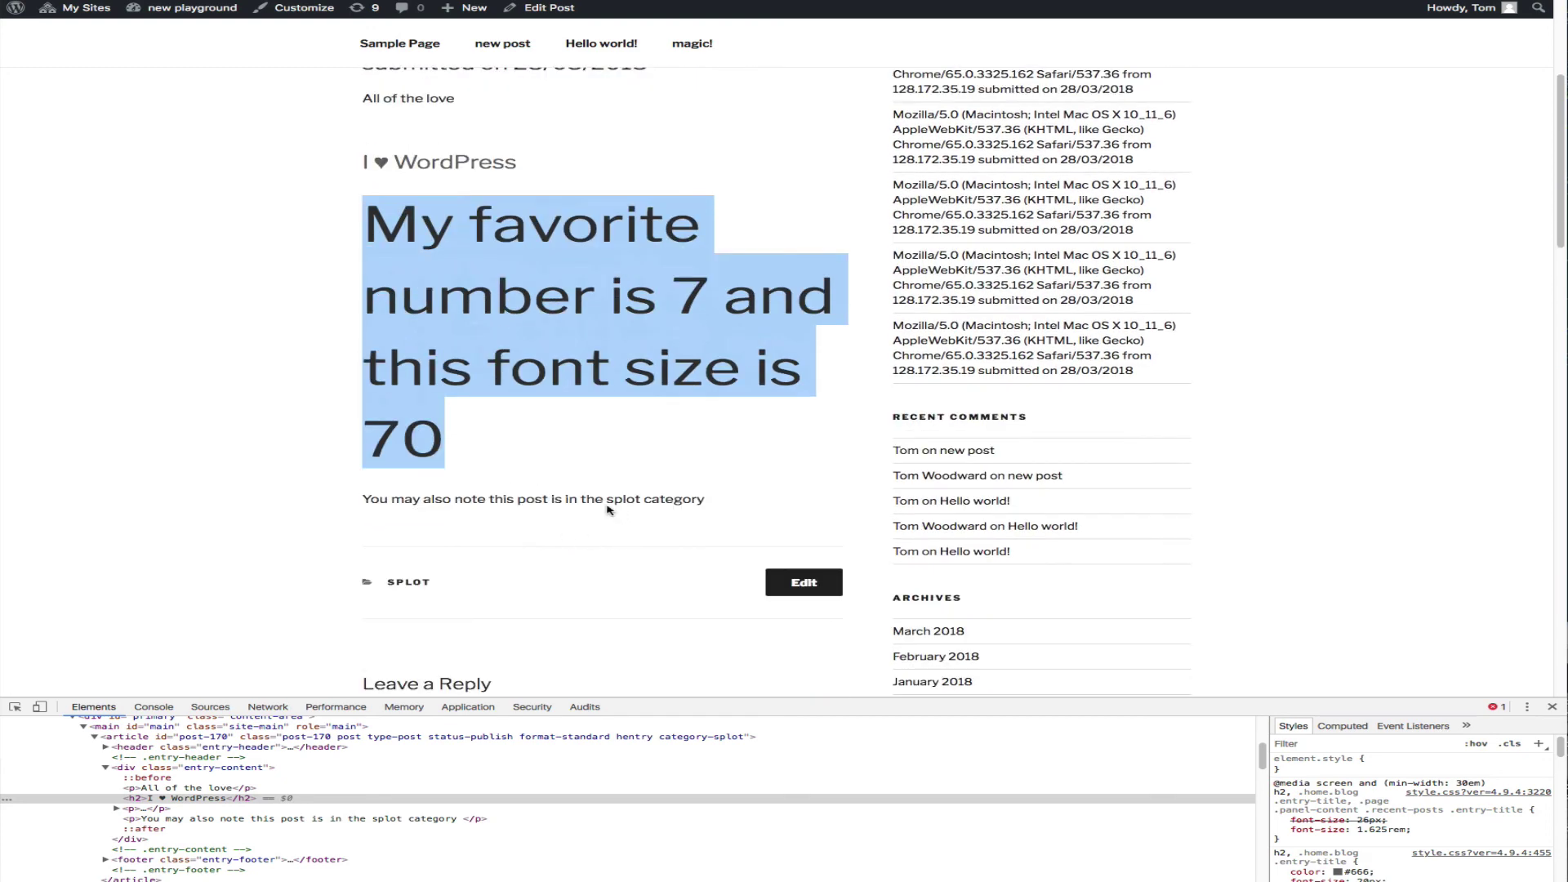
triple_click(563, 499)
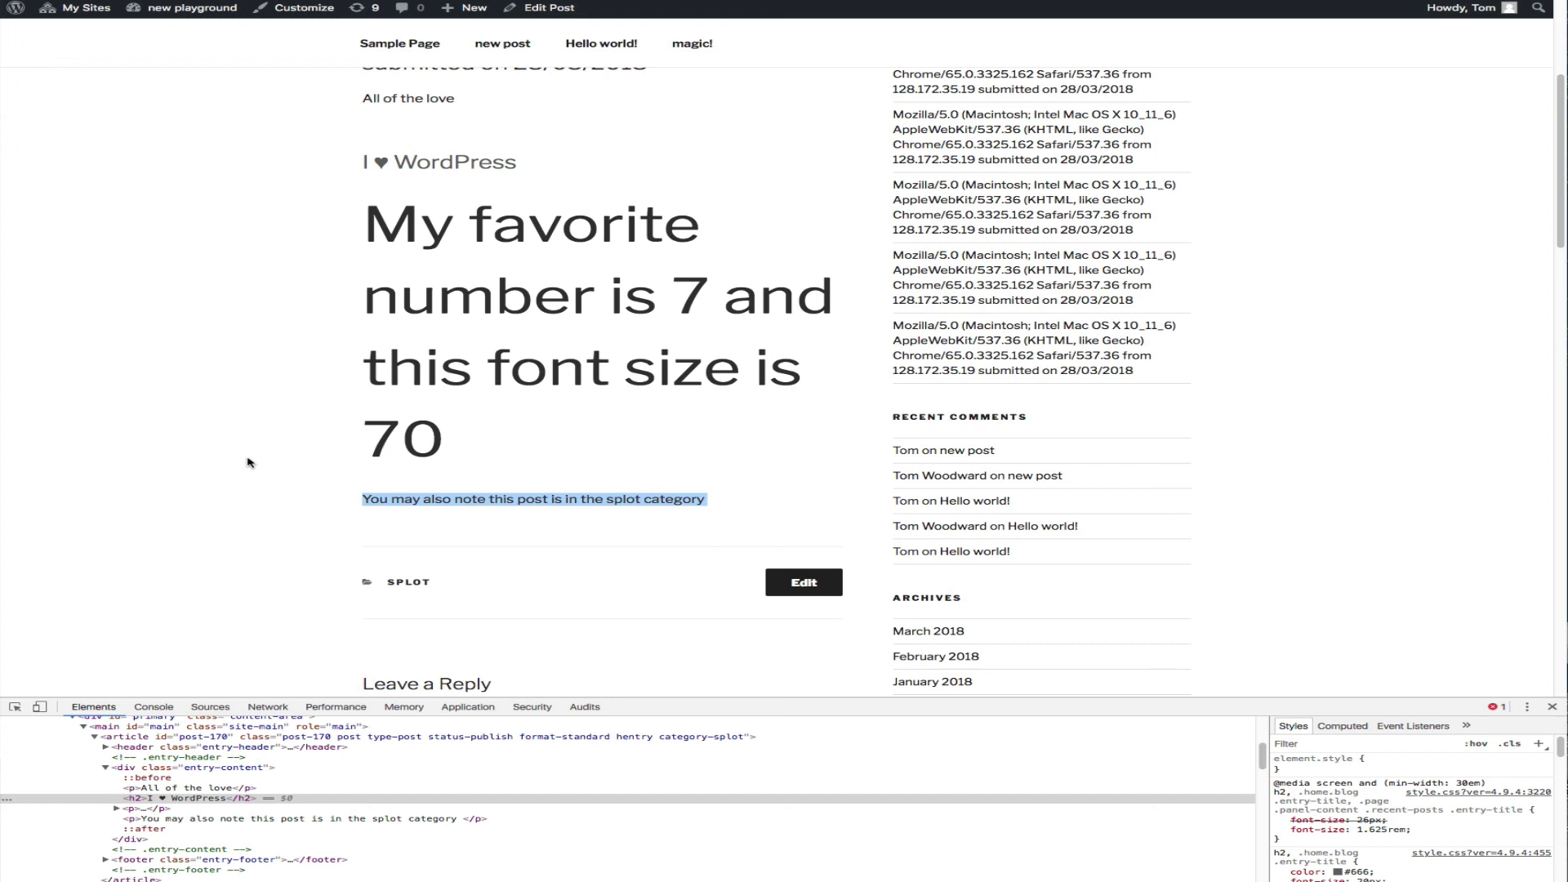
left_click(263, 416)
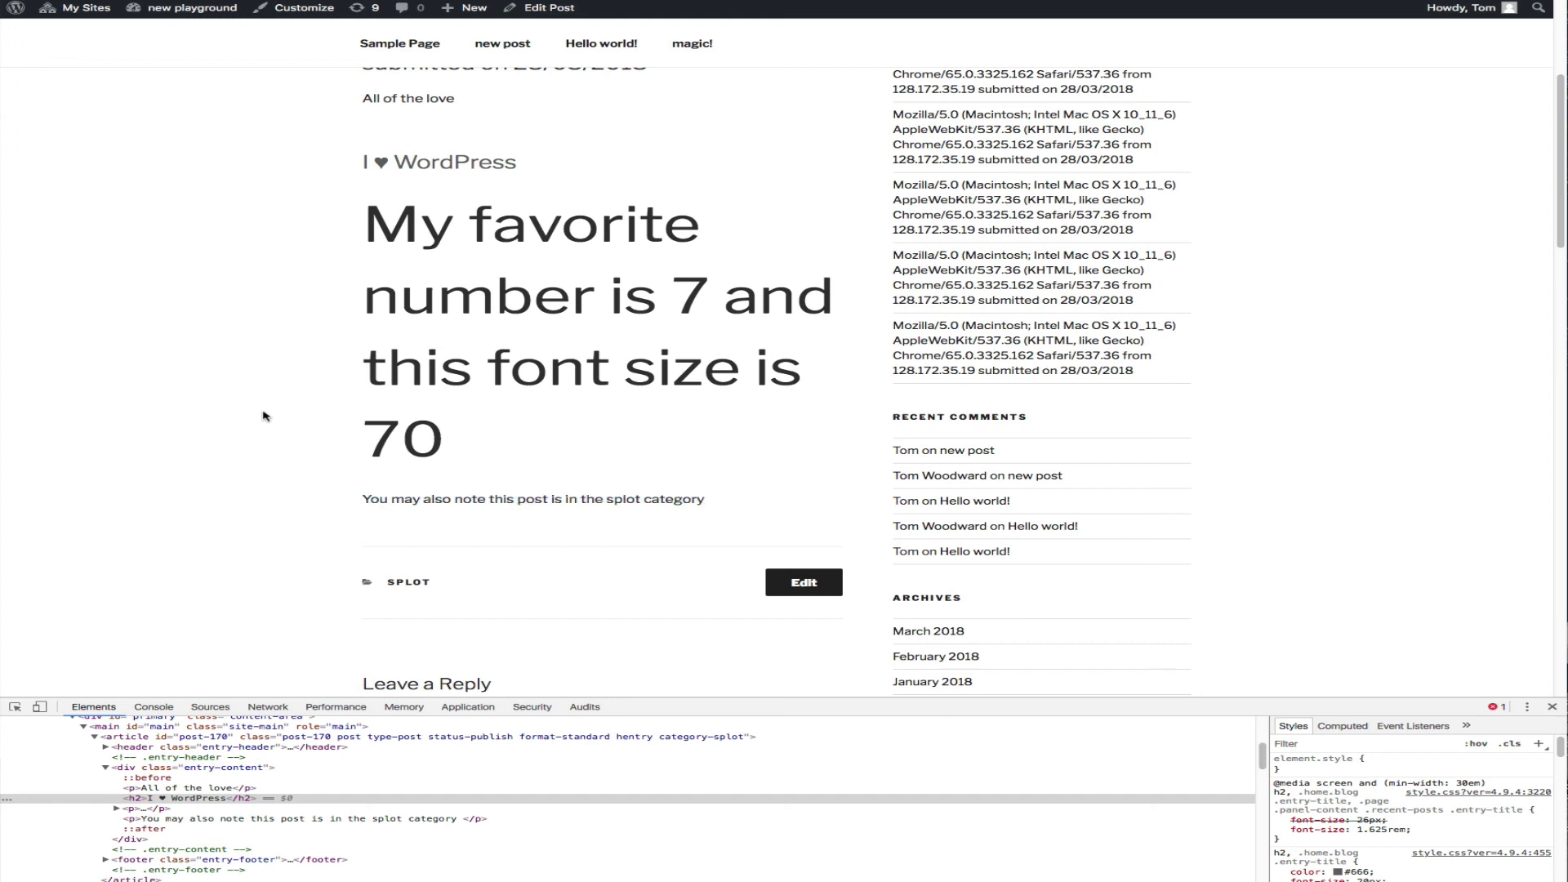